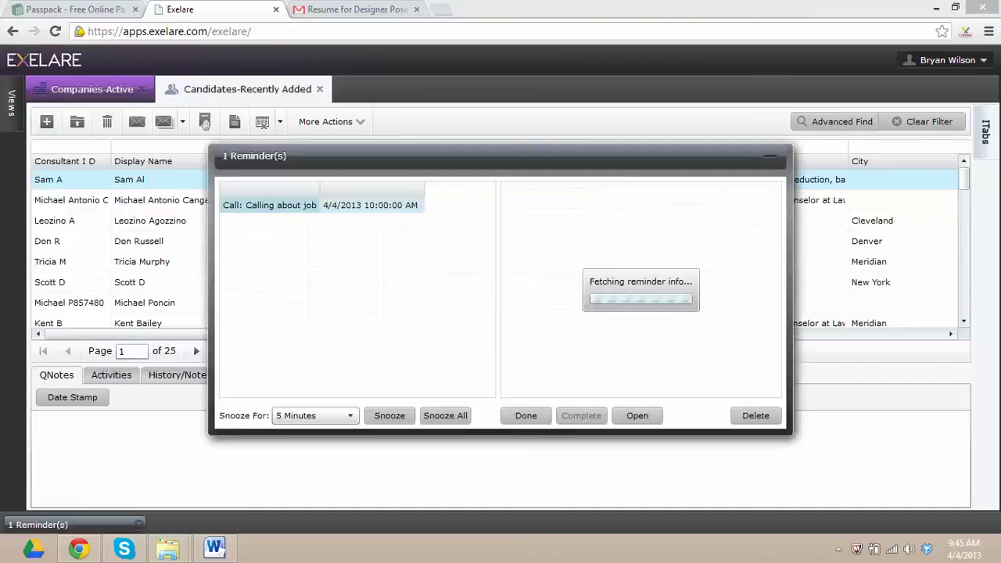
- Minimize the reminders window and switch to Word to view the list of methods for importing resumes
left_click(770, 156)
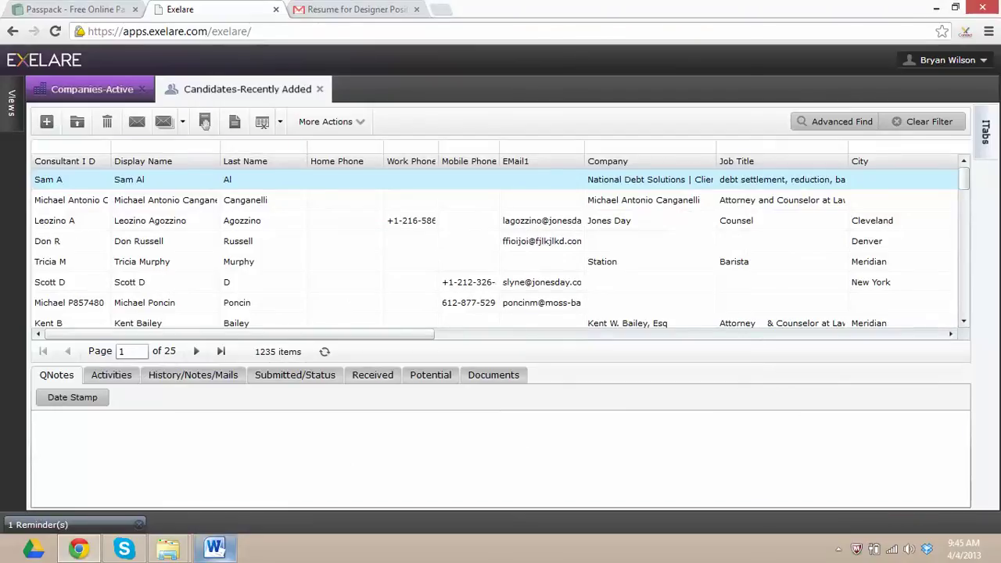
left_click(221, 550)
left_click(587, 197)
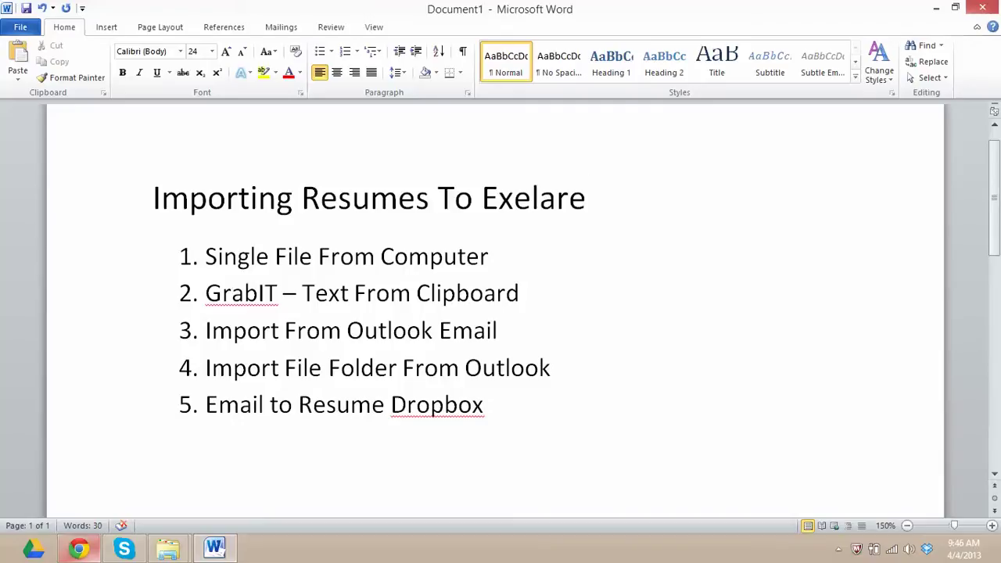
- In Exelare, start a resume import from the candidate's Word file in the Desktop's Resume Import Examples folder and load its preview
left_click(78, 548)
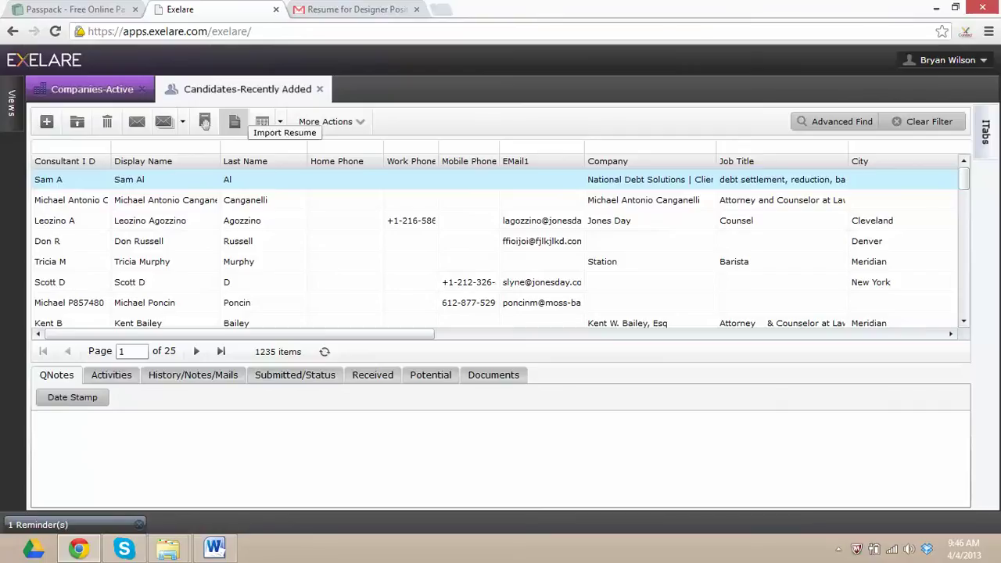
left_click(204, 121)
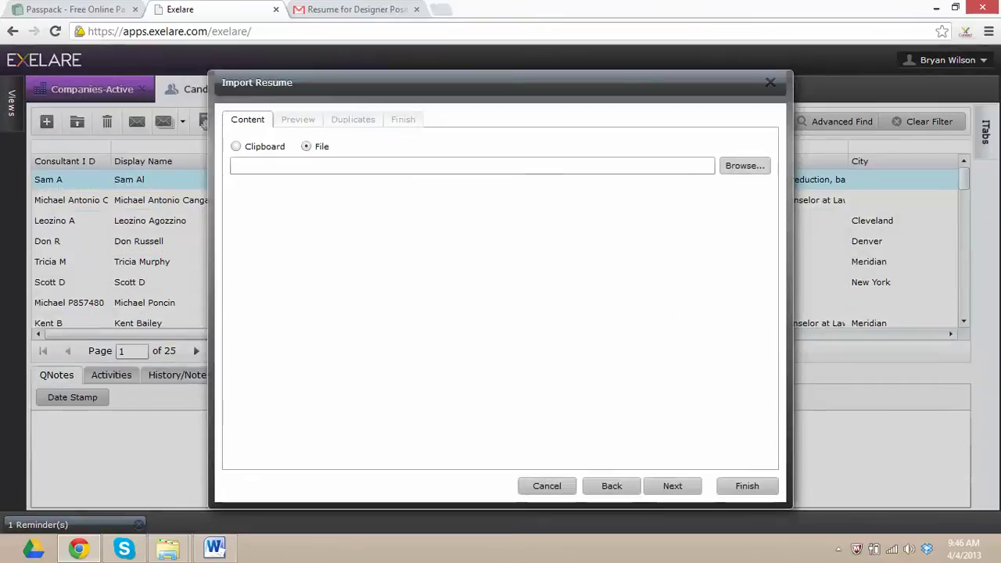
left_click(744, 165)
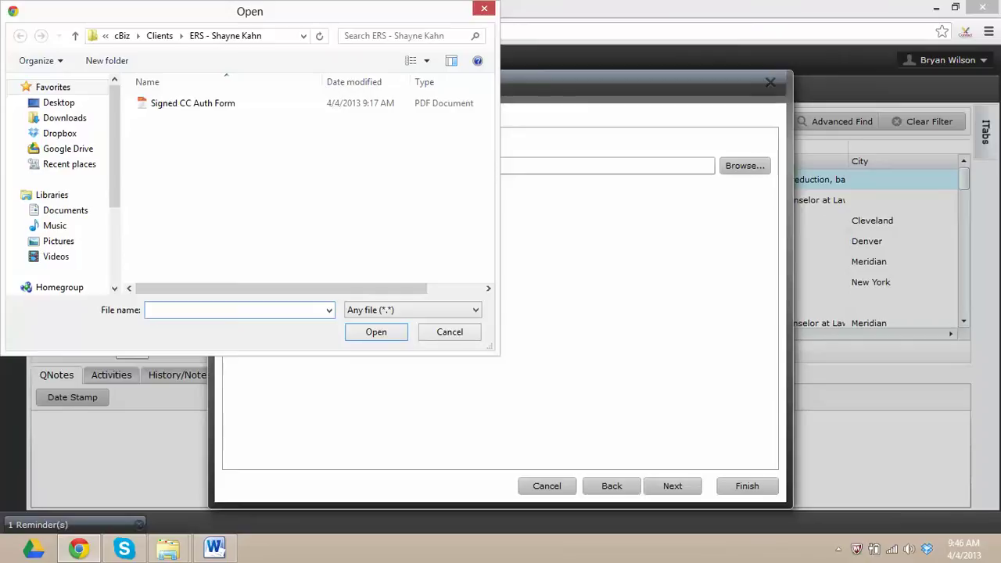
left_click(58, 102)
scroll(309, 184, "down", 5)
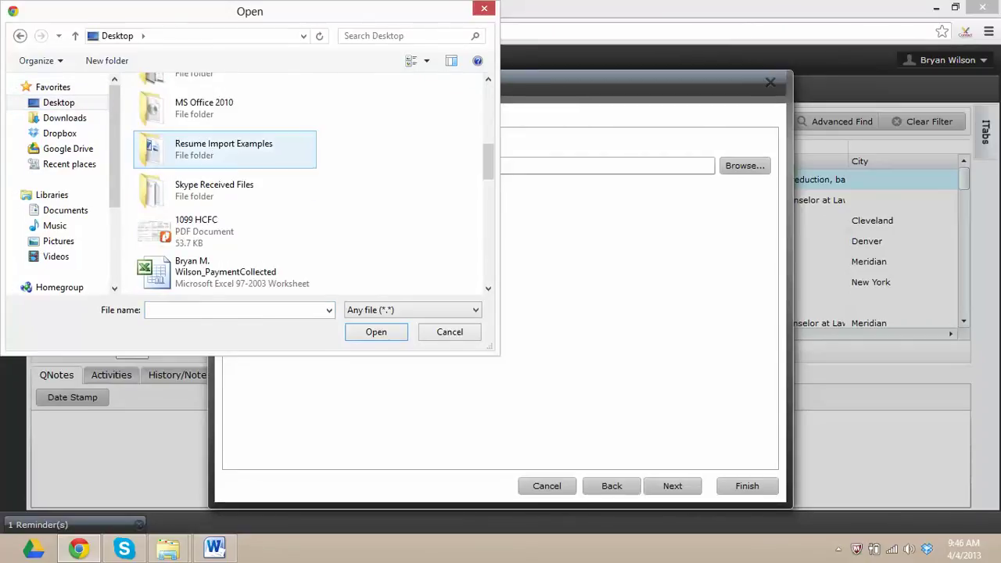
double_click(223, 149)
left_click(180, 118)
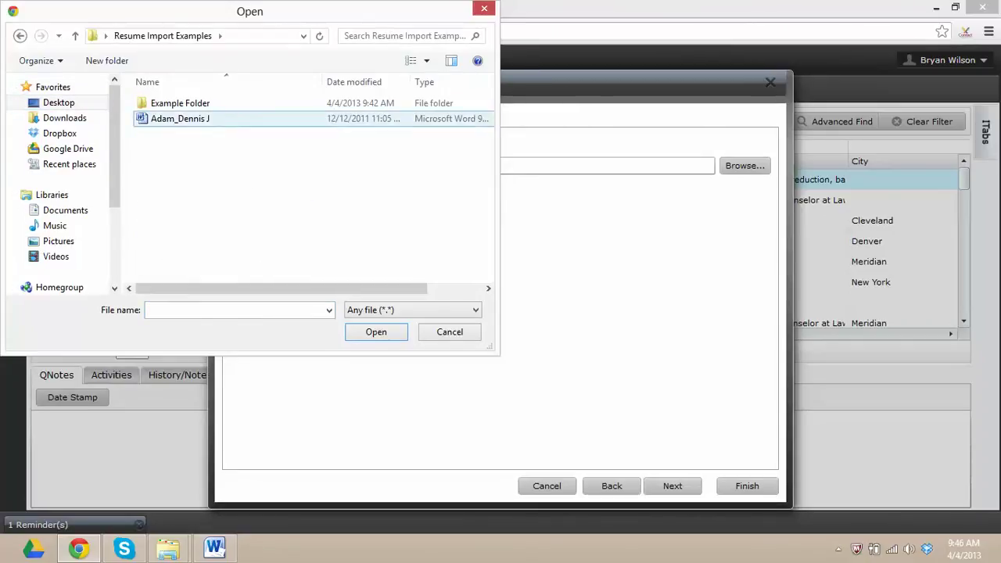
double_click(180, 119)
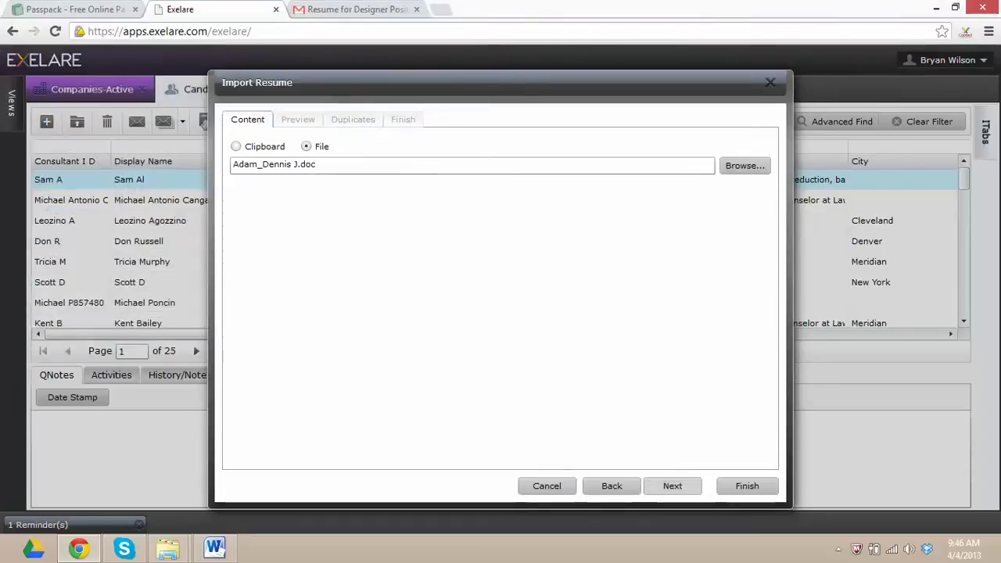
left_click(672, 486)
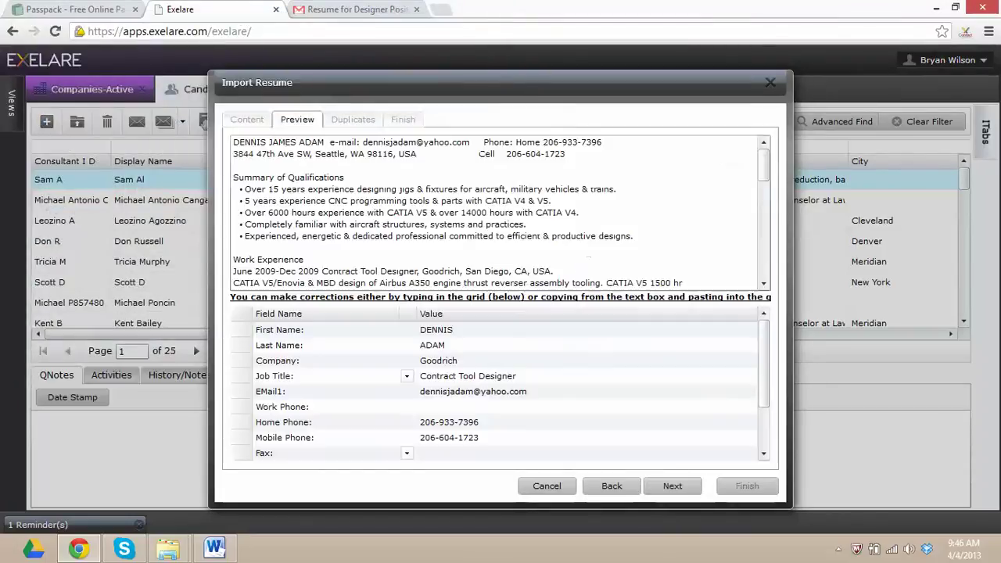
- Check the parsed resume text against the extracted candidate fields and proceed to the duplicate check
left_click_drag(286, 154, 506, 236)
left_click(619, 236)
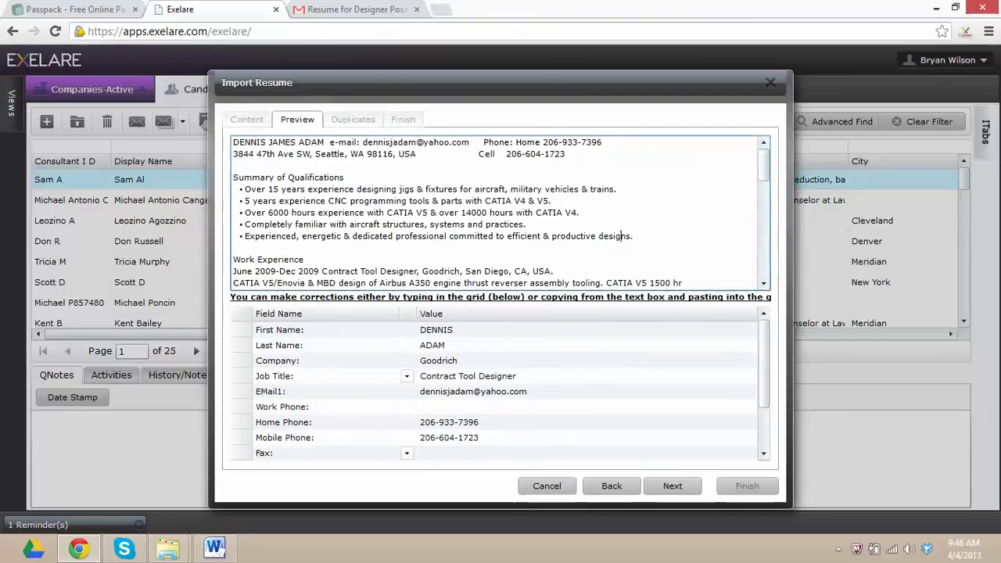
left_click_drag(763, 364, 764, 377)
scroll(500, 383, "down", 1)
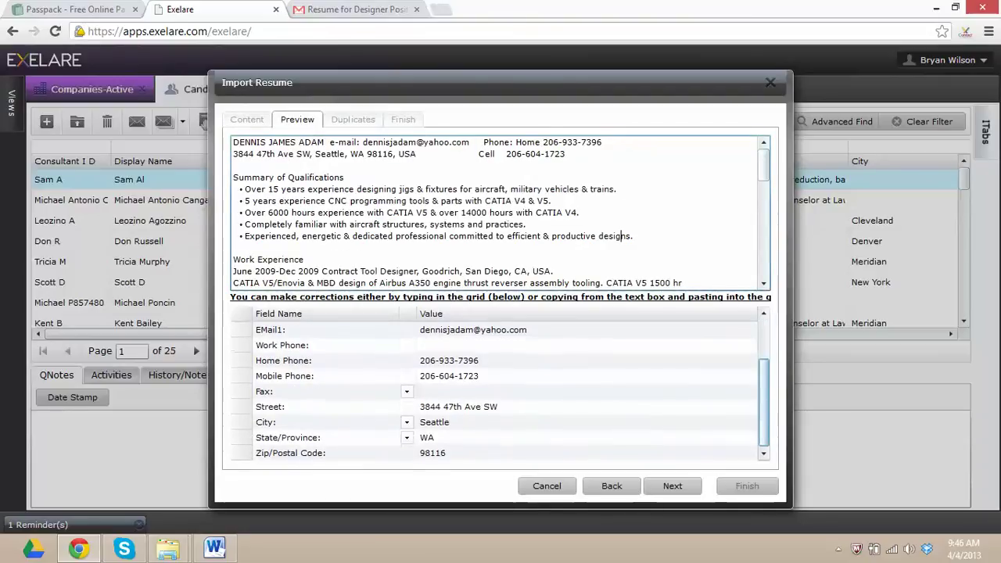
scroll(500, 383, "up", 4)
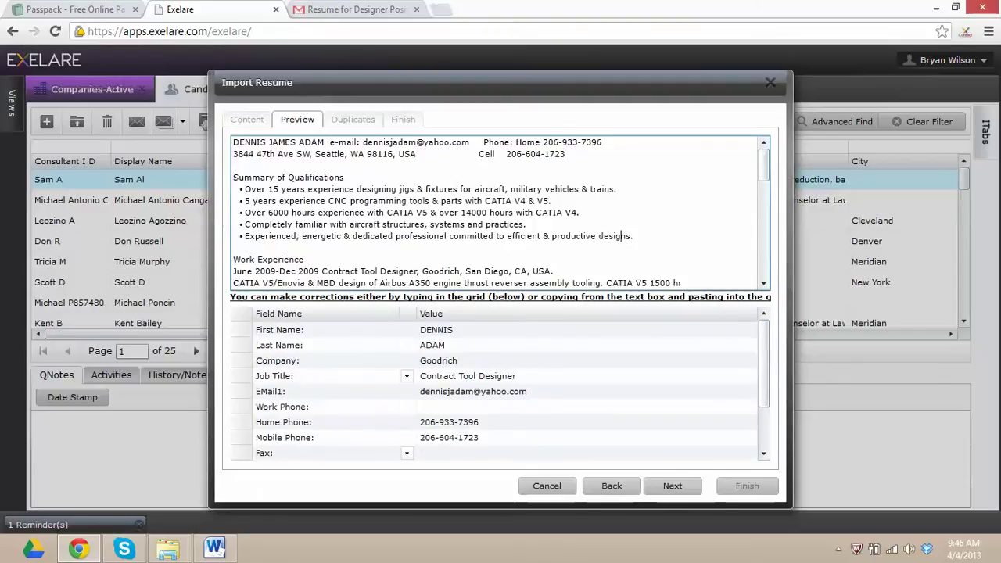
left_click(672, 486)
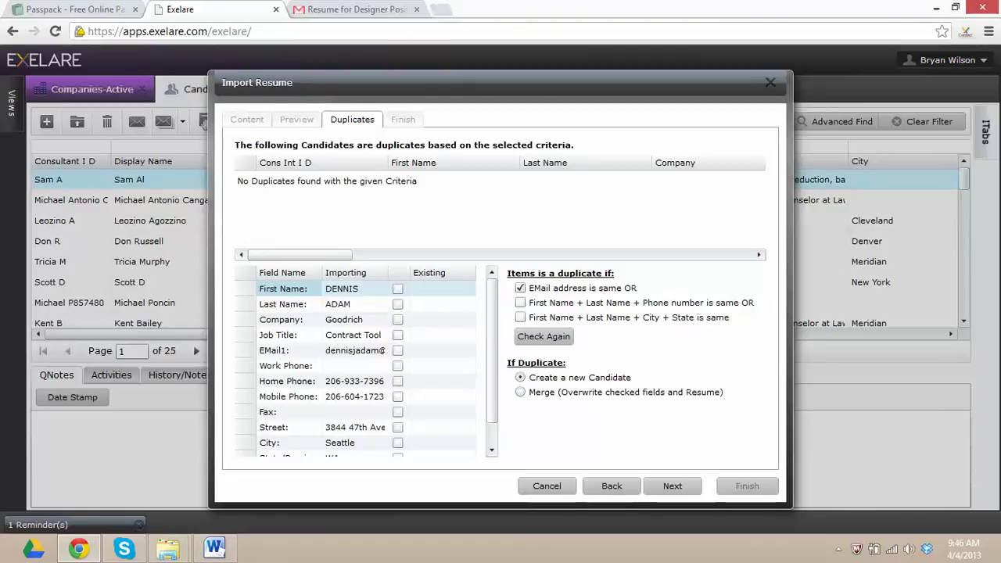
left_click(397, 336)
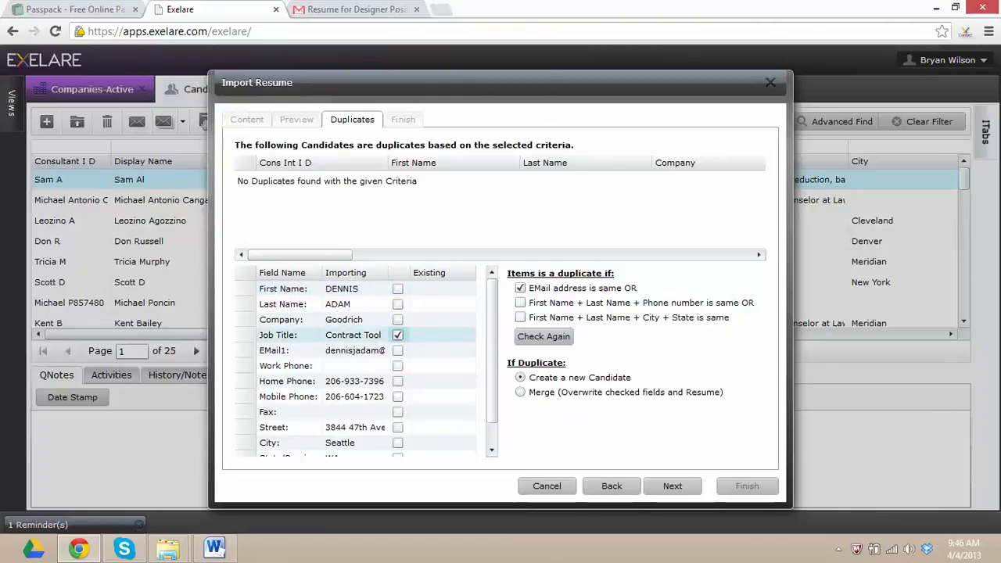
left_click(398, 351)
left_click(398, 335)
left_click(398, 350)
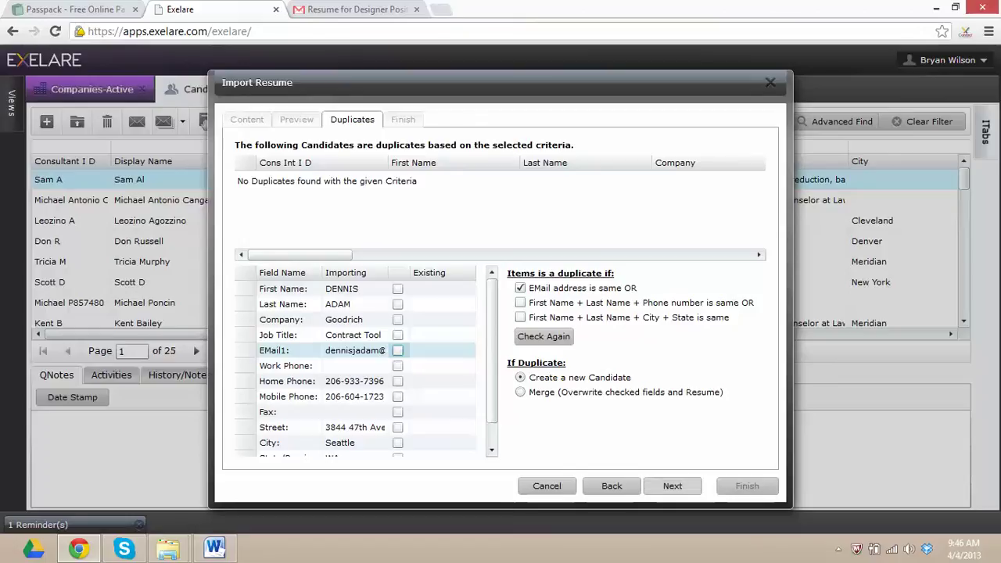
- Accept the duplicate check, complete the import with Save and Exit Wizard, and refresh the candidate list
left_click(673, 485)
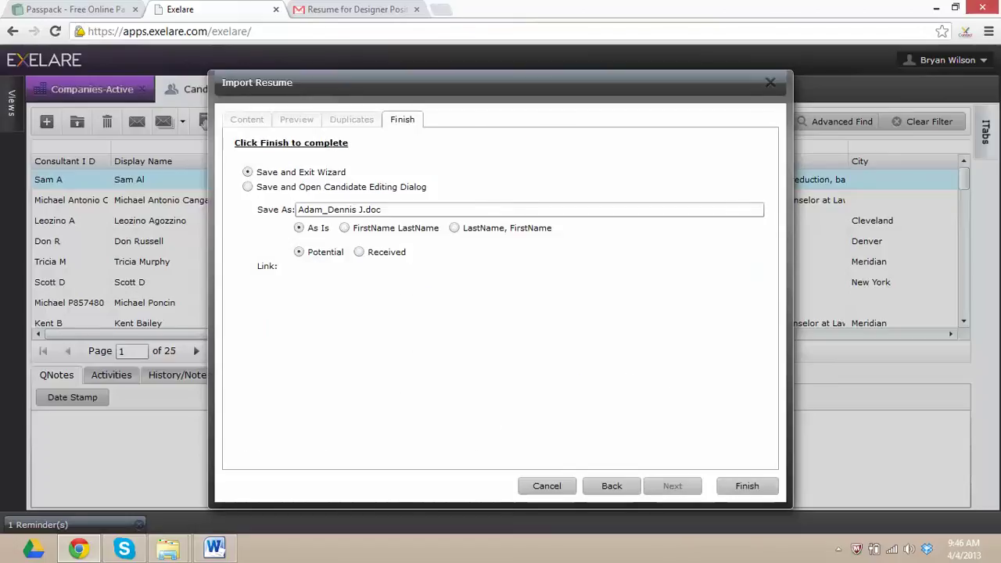
left_click(746, 485)
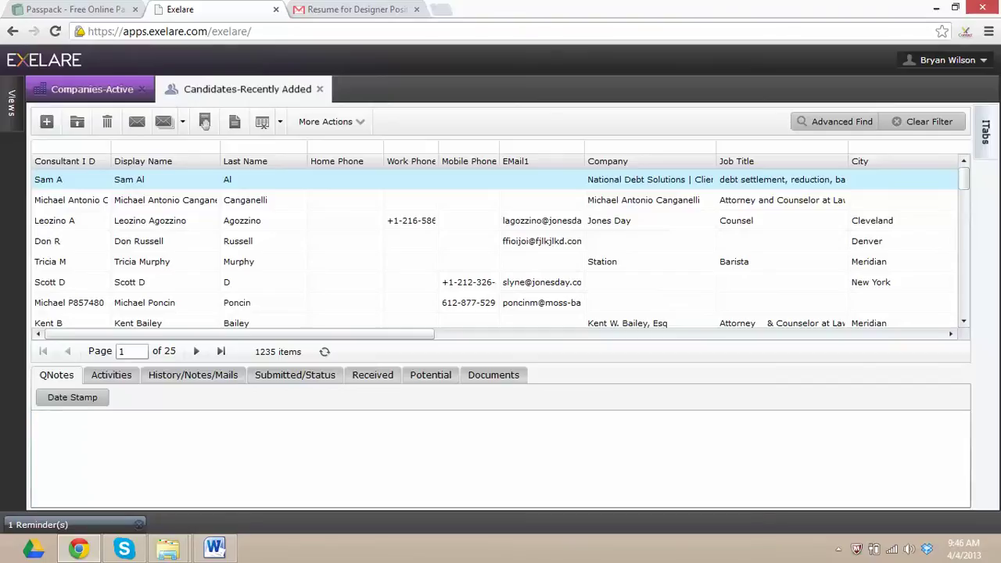
left_click(325, 351)
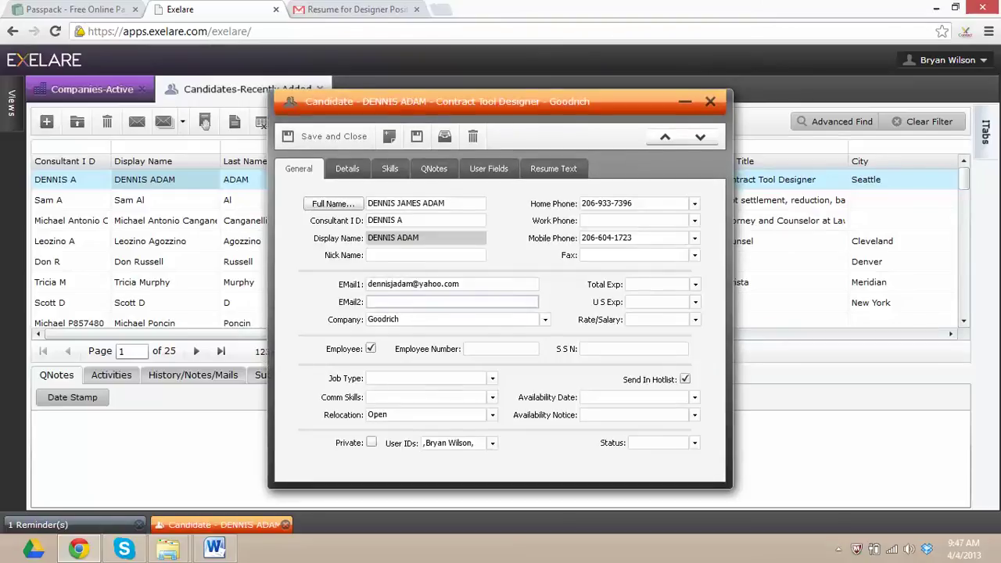
- Review the imported candidate's General, Details, Skills and Resume Text information, and save and close the record
double_click(398, 319)
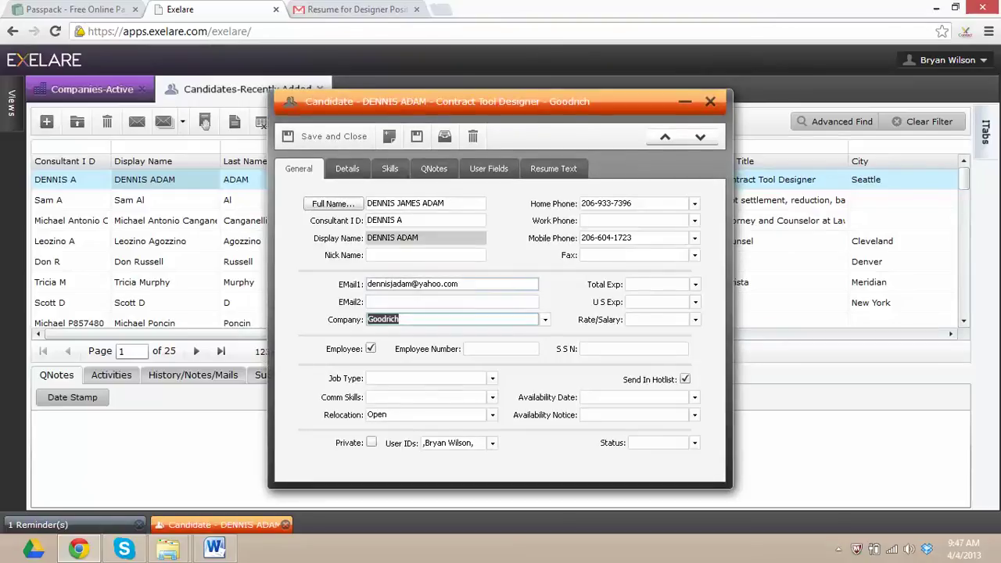
double_click(447, 284)
left_click(347, 168)
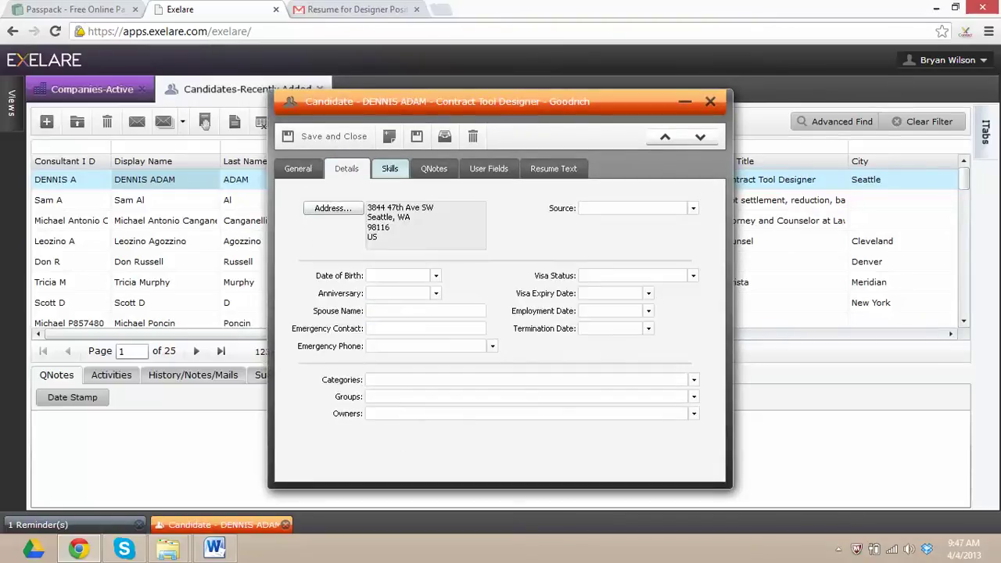
left_click(389, 168)
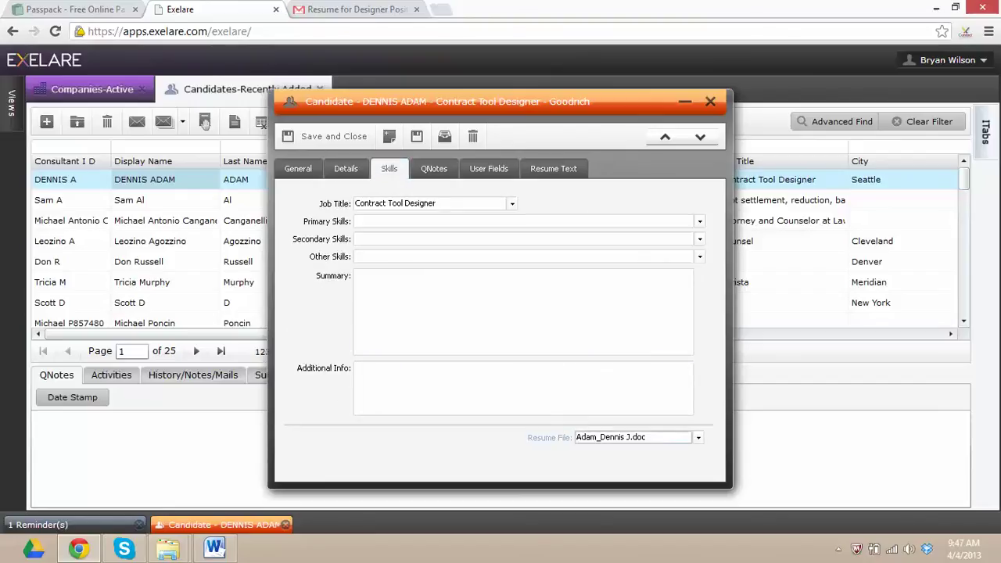
left_click_drag(655, 438, 576, 437)
left_click(553, 168)
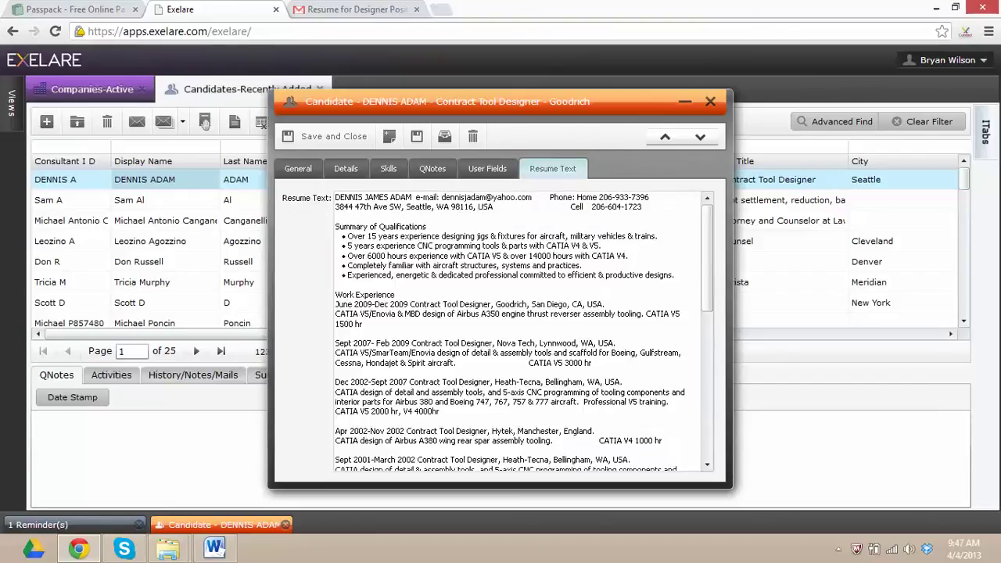
scroll(520, 331, "down", 10)
scroll(520, 332, "up", 10)
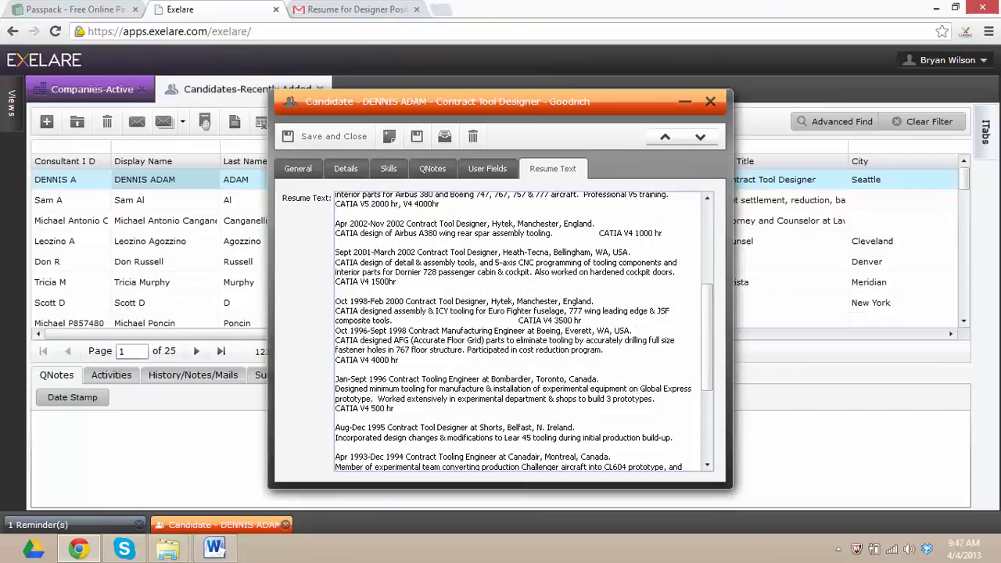
left_click(300, 169)
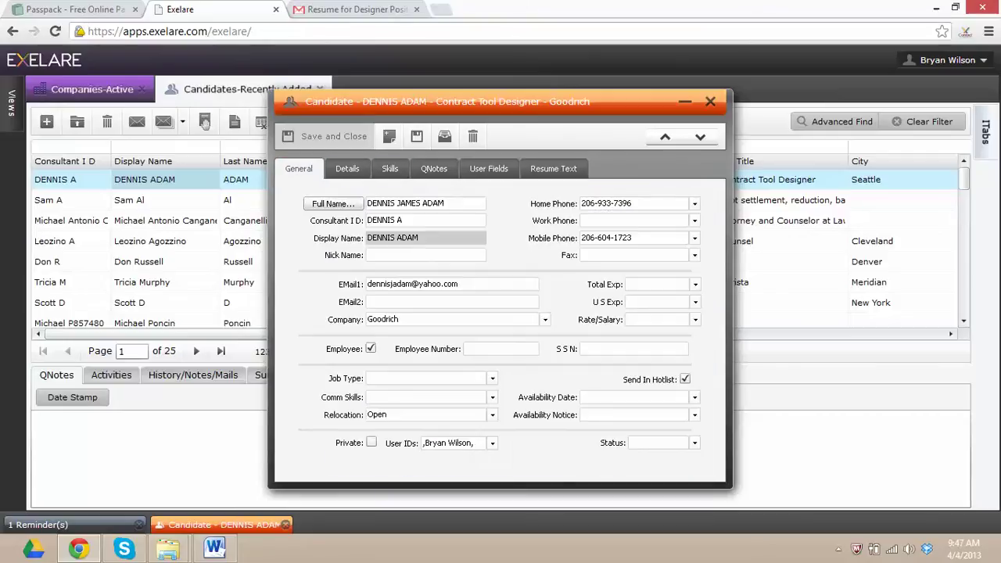
left_click(334, 139)
- Pin the ITabs pane to view the imported candidate's resume beside the list, and unpin it again
mouse_move(984, 132)
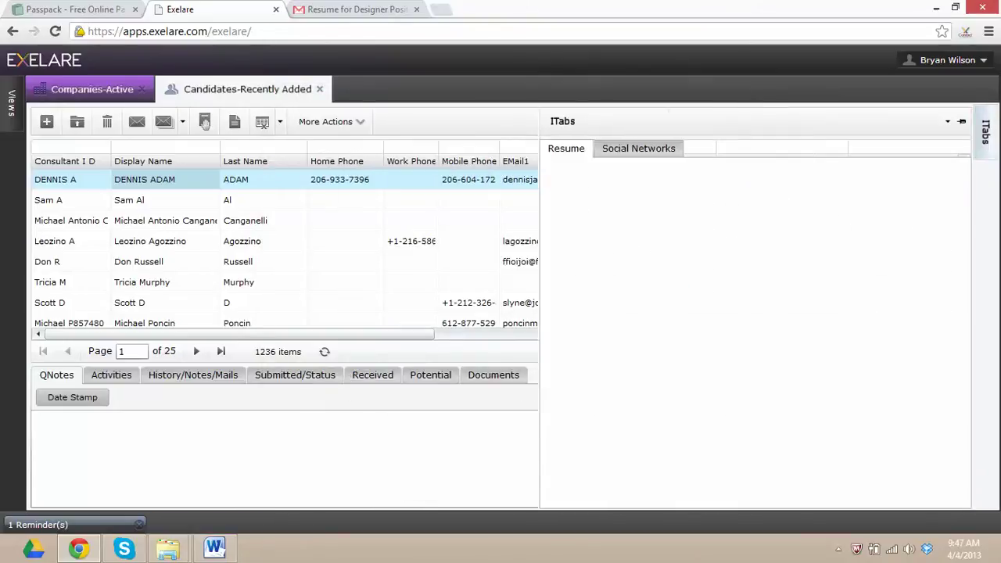
left_click(961, 122)
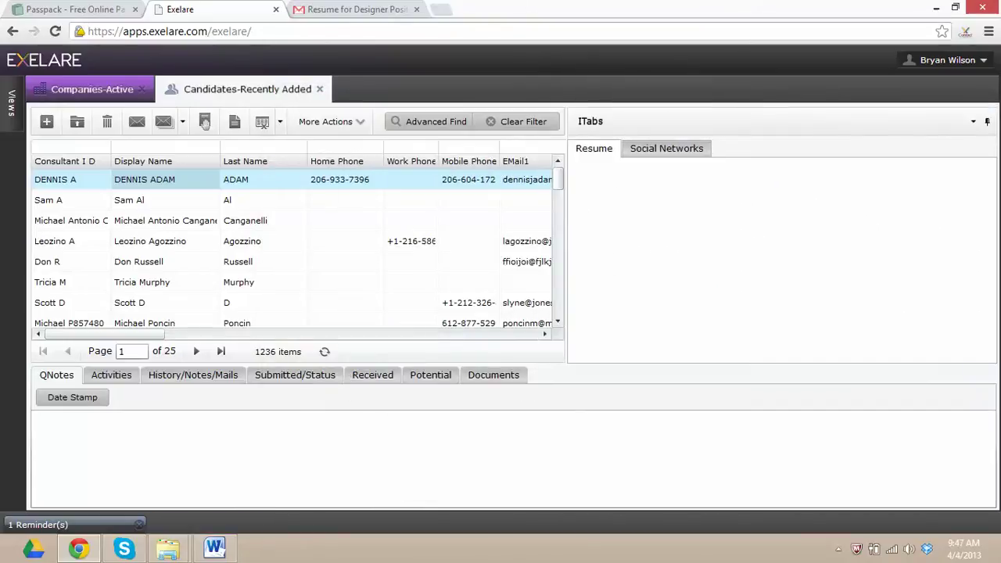
left_click(344, 201)
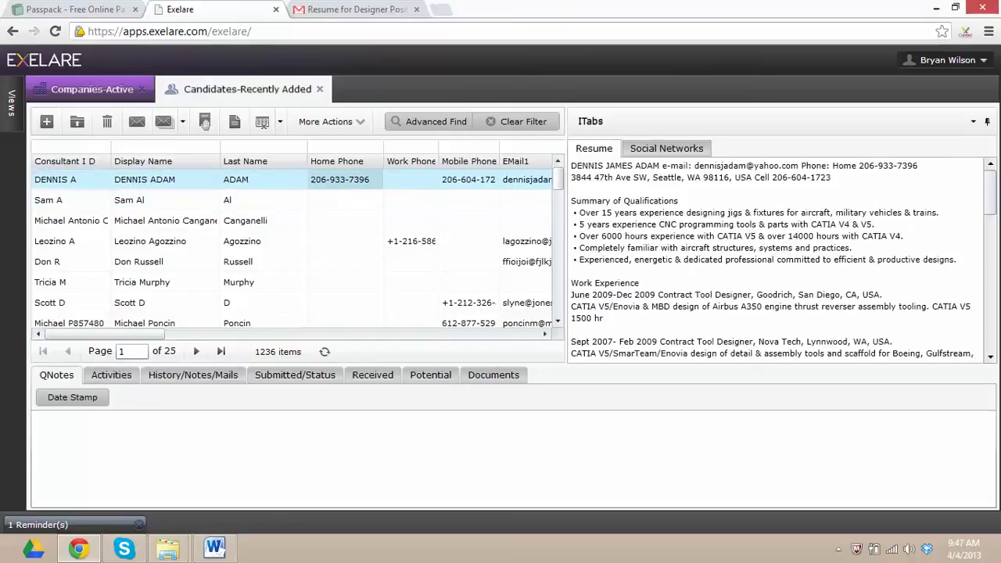
left_click(205, 122)
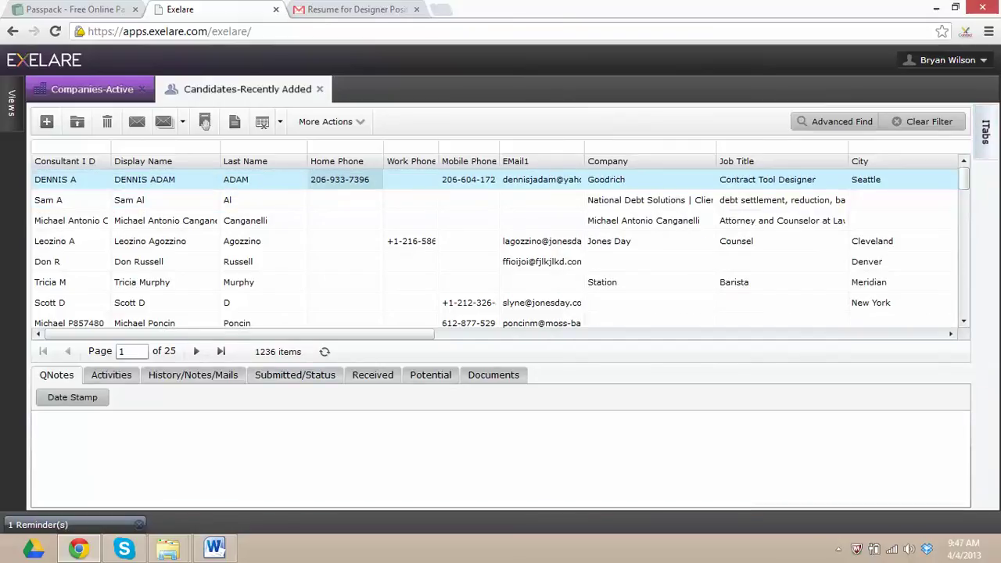
- Search Indeed's resumes for "designer" in Boise, ID in a new browser tab
left_click(214, 548)
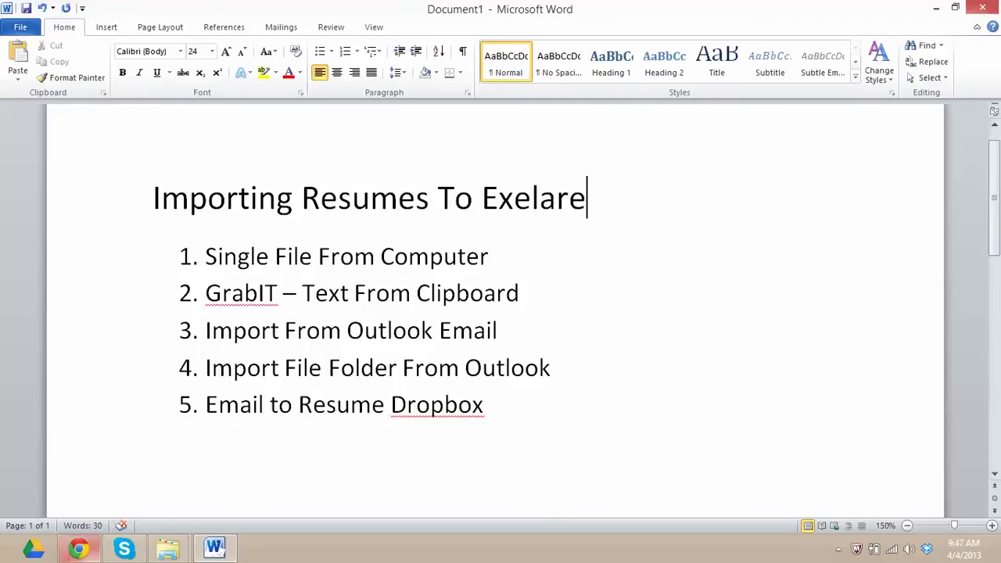
left_click(78, 547)
key("ctrl+t")
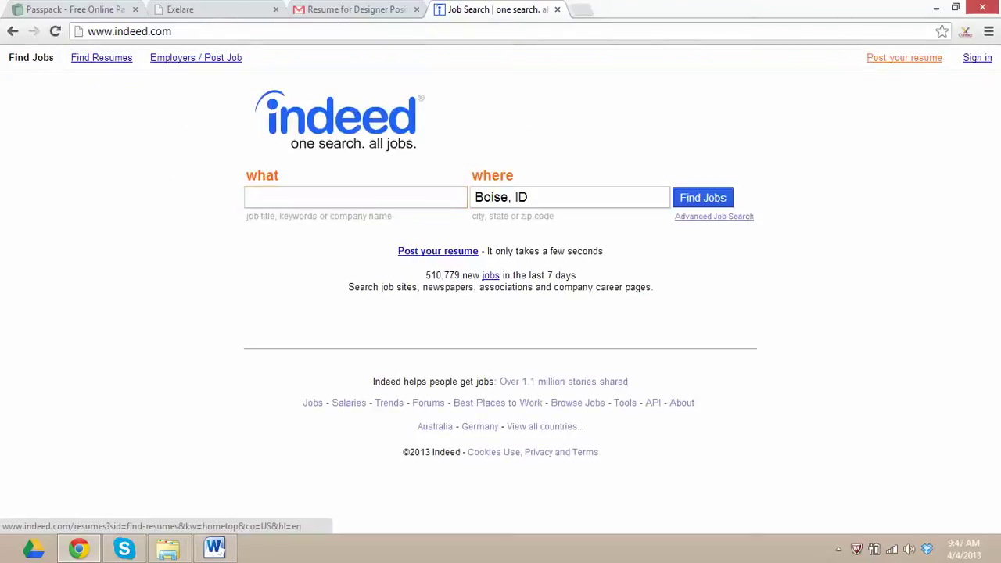
left_click(101, 58)
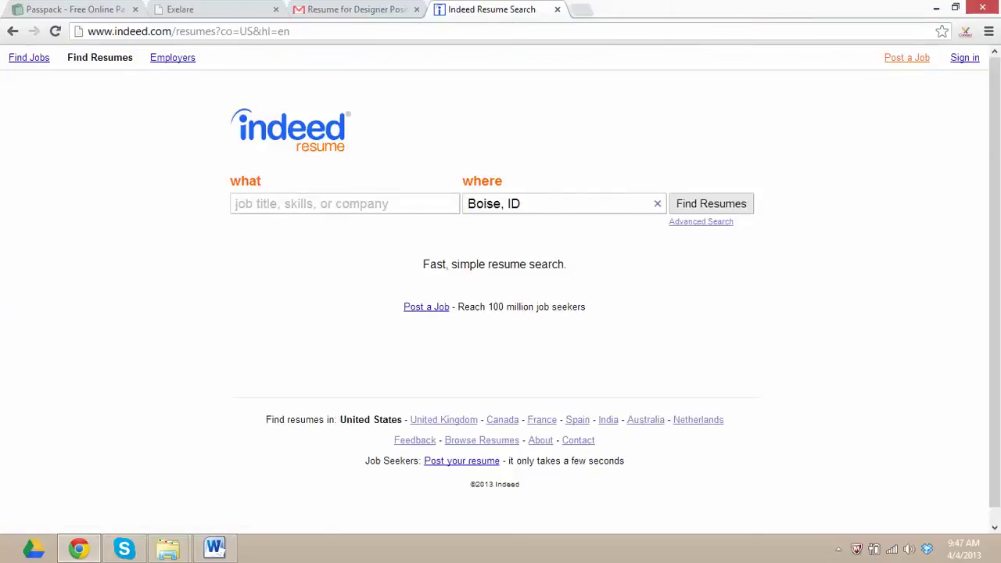
type("designer")
key("Return")
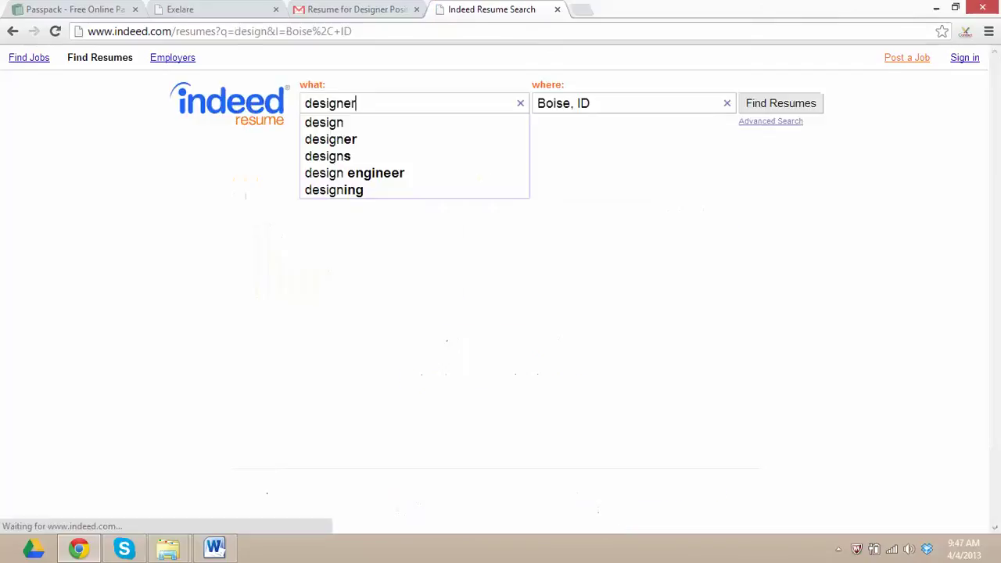
- Copy a graphic designer's resume text from the Indeed results through the last job entry, and return to the Exelare candidate list
mouse_move(326, 208)
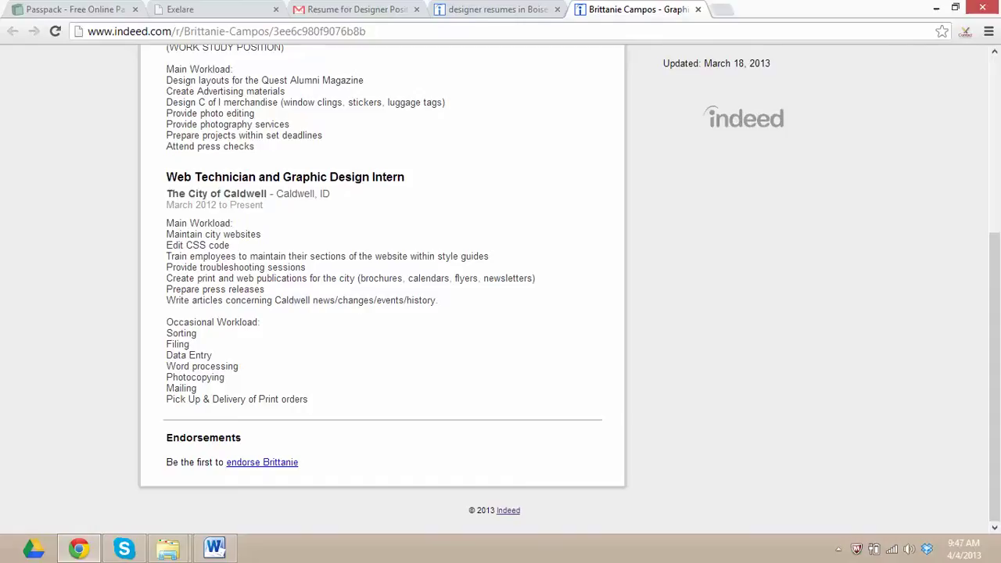
scroll(501, 312, "up", 5)
left_click_drag(166, 194, 308, 399)
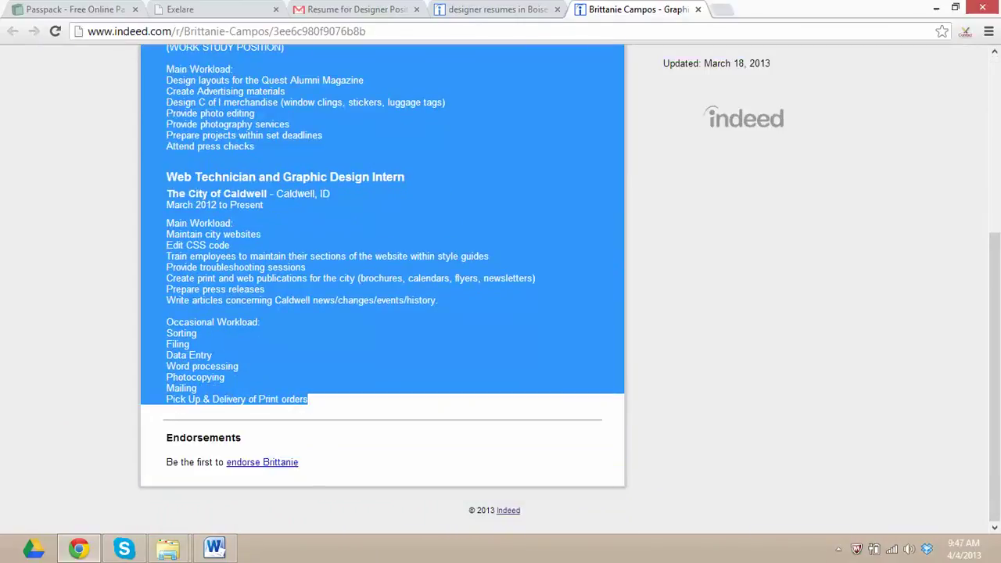
right_click(326, 226)
left_click(362, 240)
left_click(180, 9)
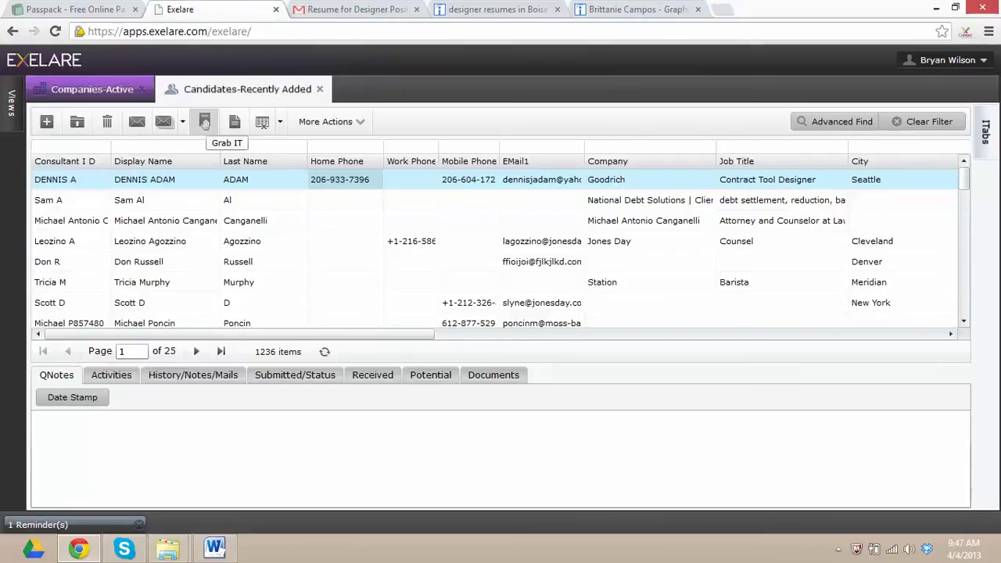
- Import the copied resume text with Grab IT as a new candidate, naming the file FirstName LastName, and save and exit the wizard
left_click(204, 123)
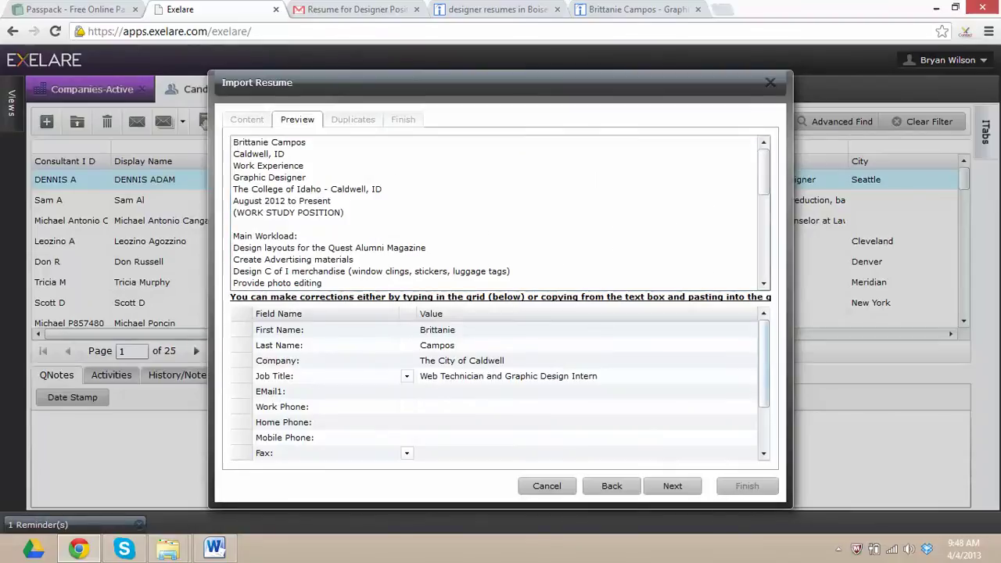
scroll(764, 360, "down", 2)
scroll(764, 359, "up", 2)
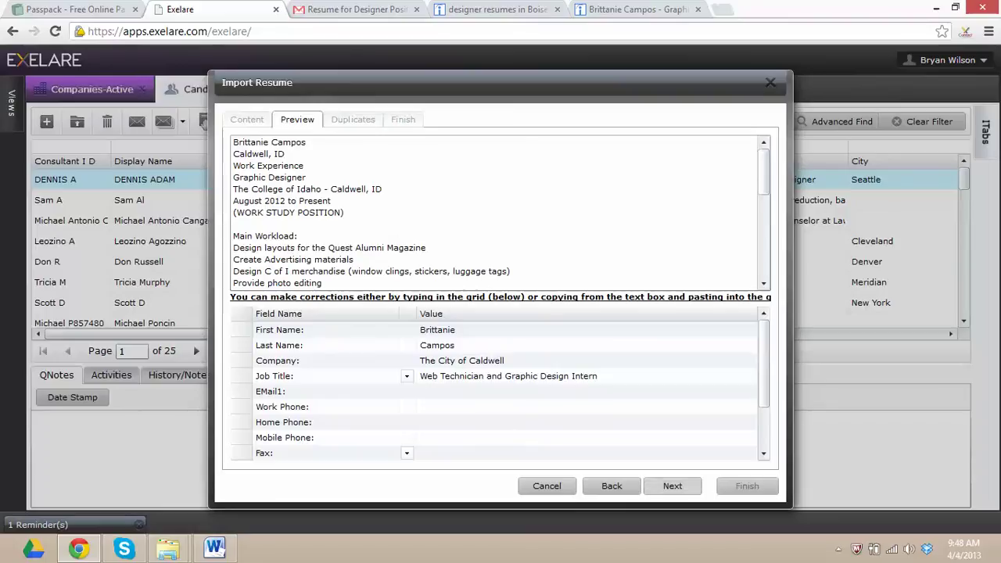
left_click(673, 485)
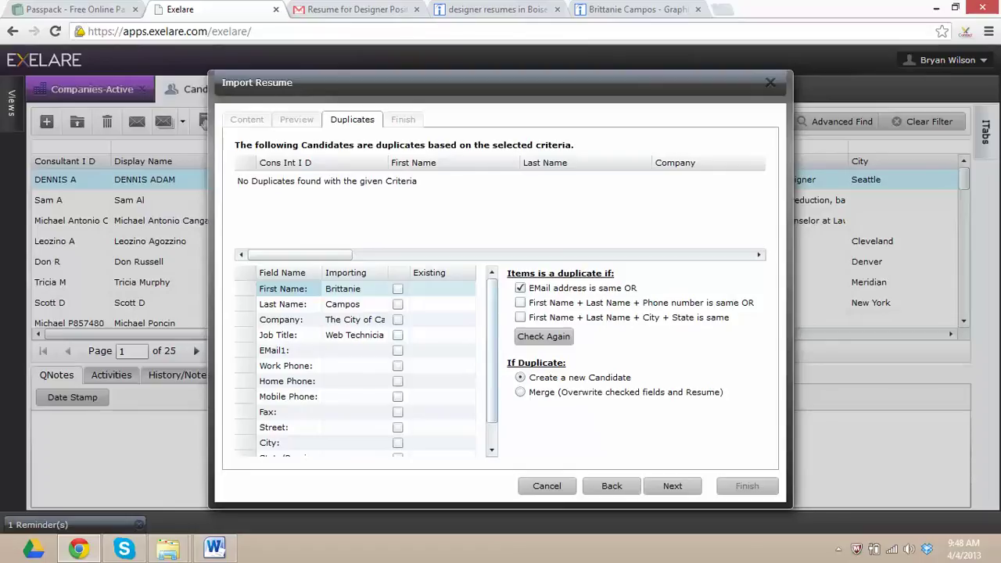
scroll(366, 367, "down", 1)
scroll(366, 368, "up", 1)
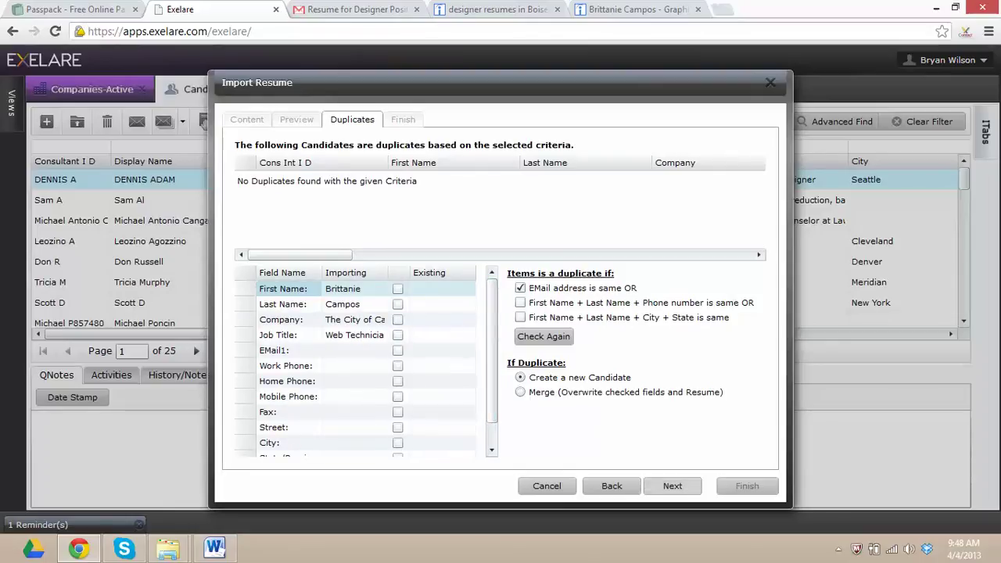
left_click(672, 486)
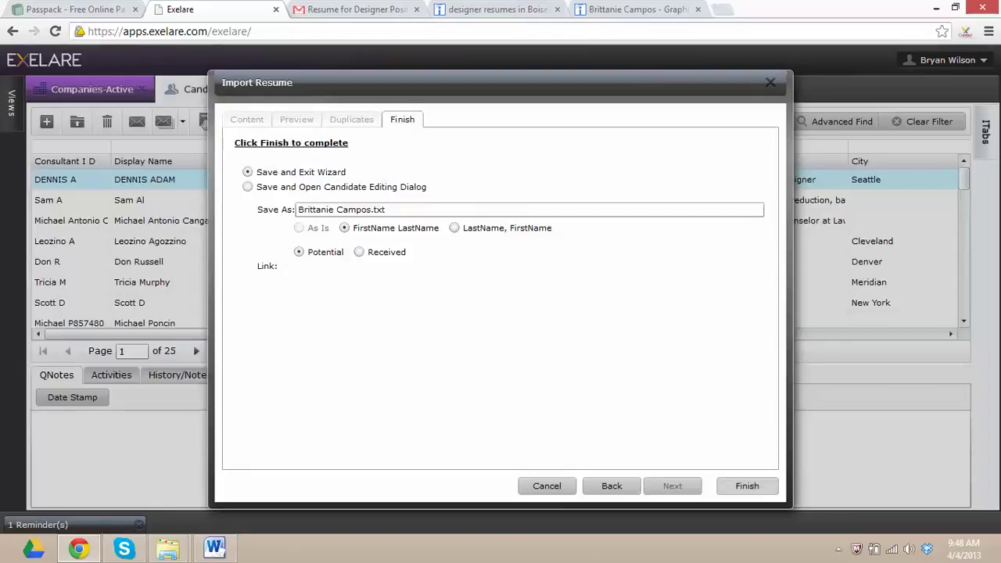
key("Return")
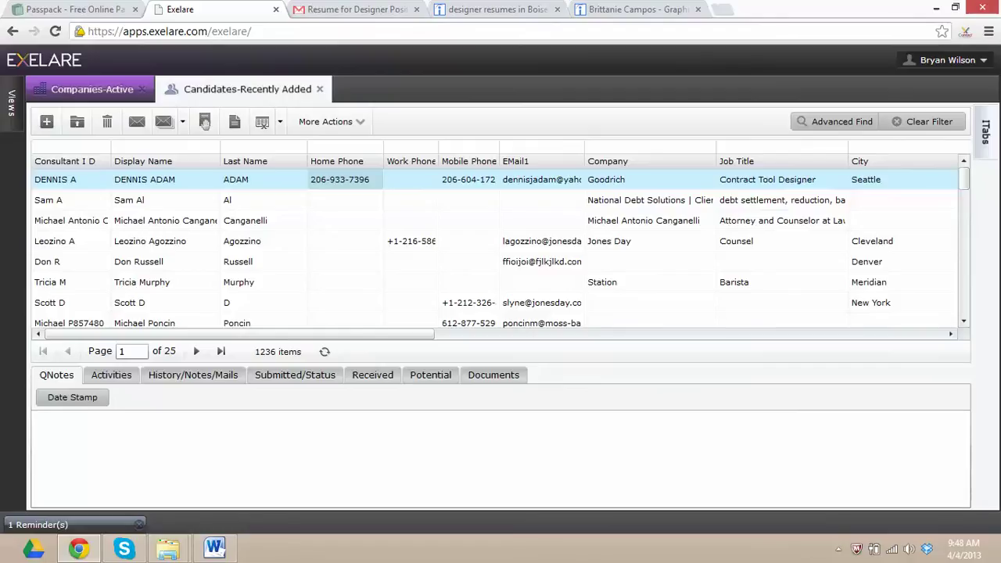
- Refresh the candidate list, review the new candidate's General and Resume Text information, and save and close the record
left_click(324, 352)
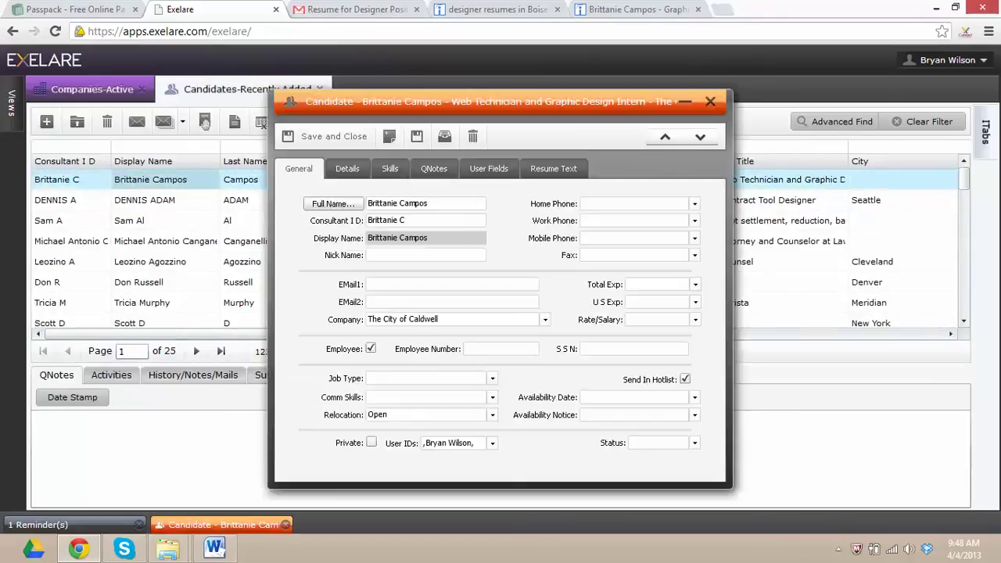
left_click(553, 168)
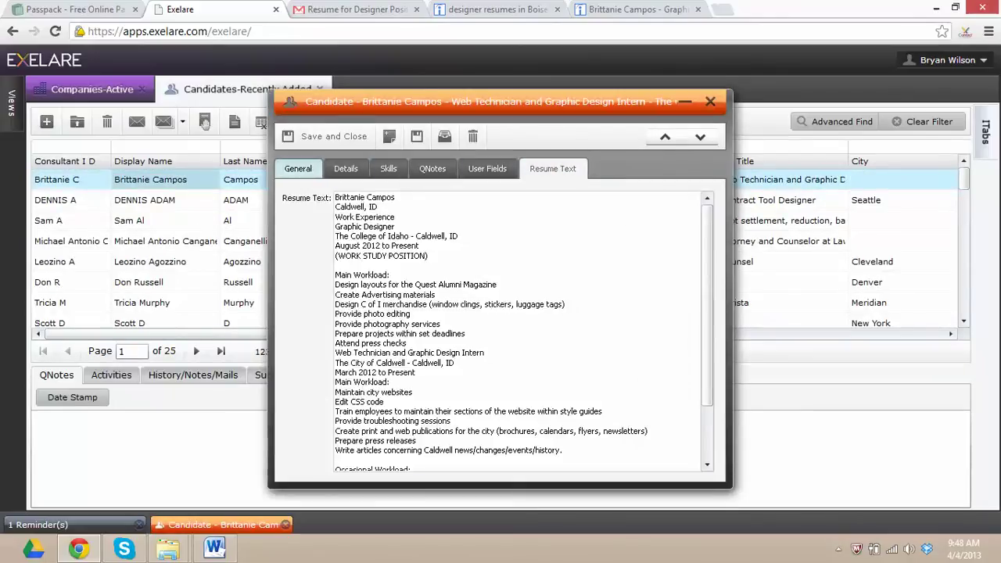
left_click(298, 169)
left_click(324, 136)
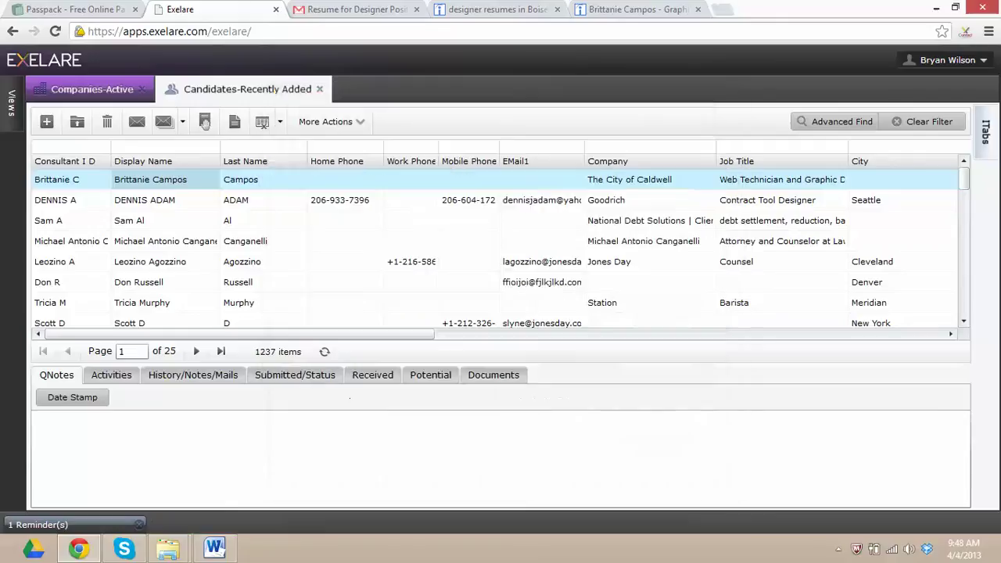
- Check the outline of import methods in Word, and switch to Outlook to open the Resumes mail folder
left_click(214, 547)
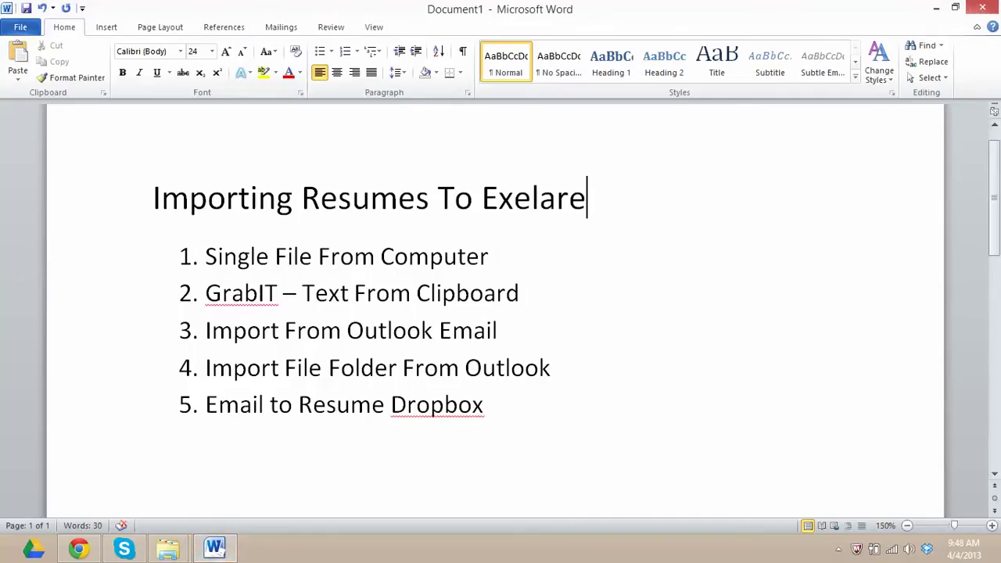
left_click(838, 549)
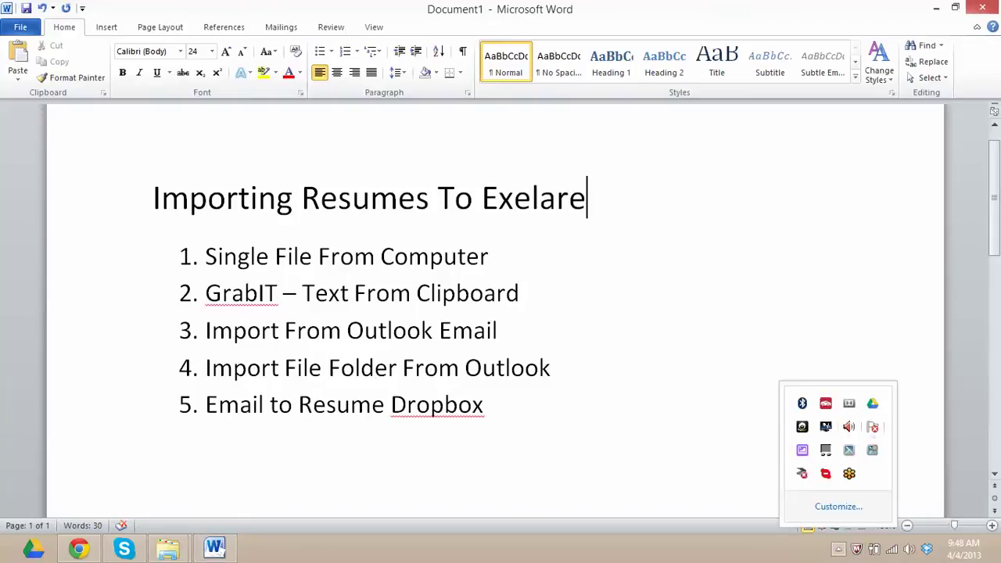
left_click(871, 426)
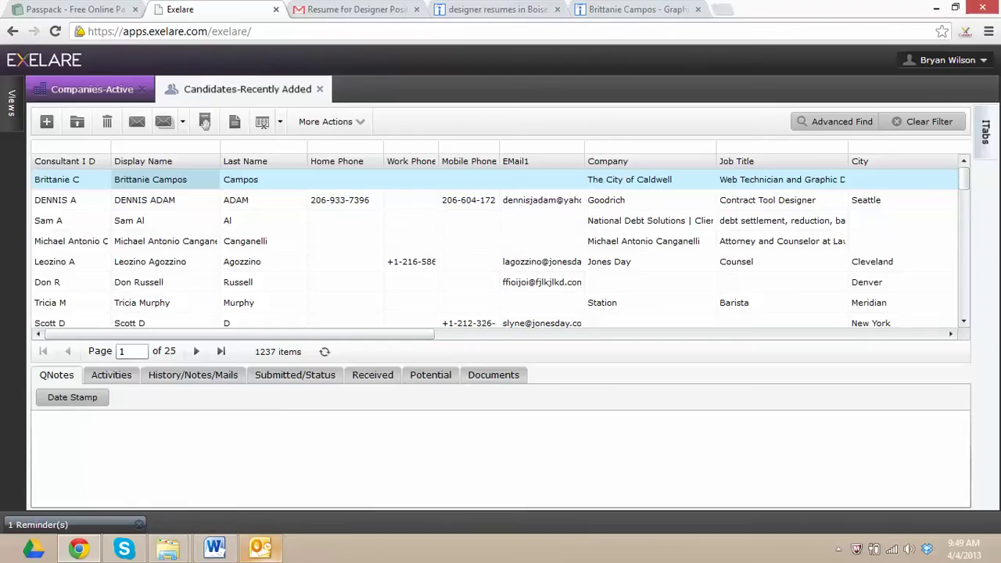
left_click(260, 547)
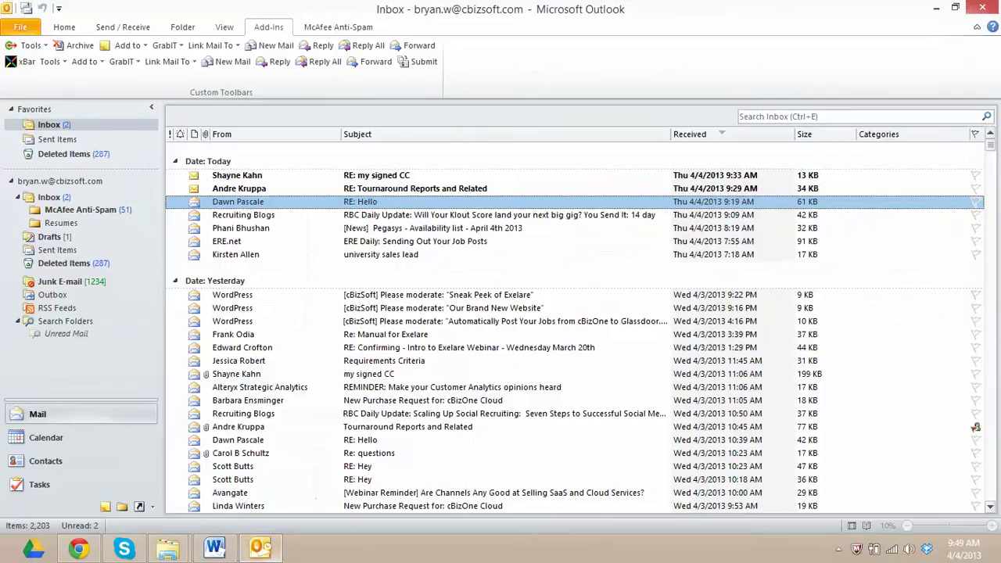
left_click(61, 223)
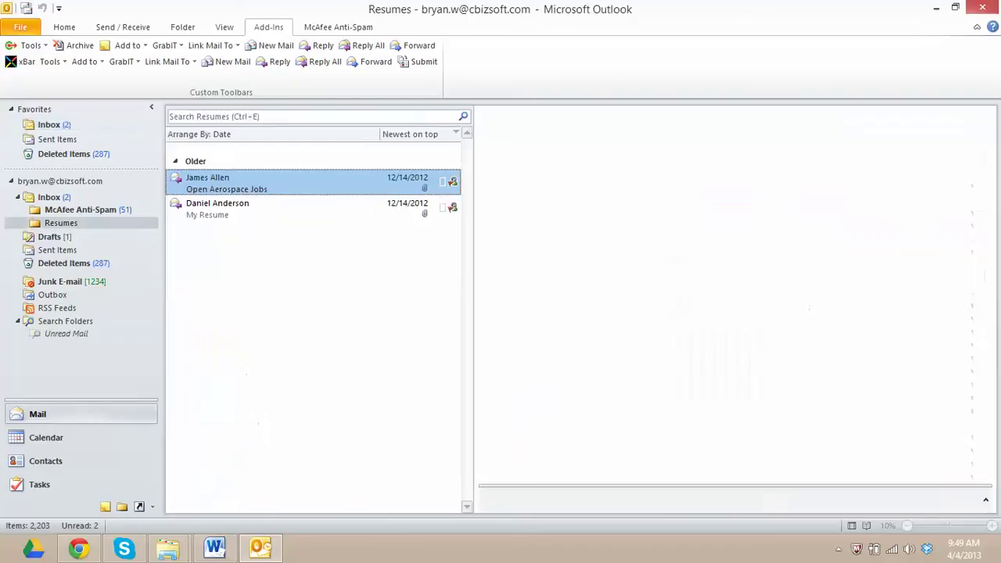
- Import the resume attached to the "My Resume" email as a new candidate, checking the parsed fields and saving the file name As Is
left_click(189, 211)
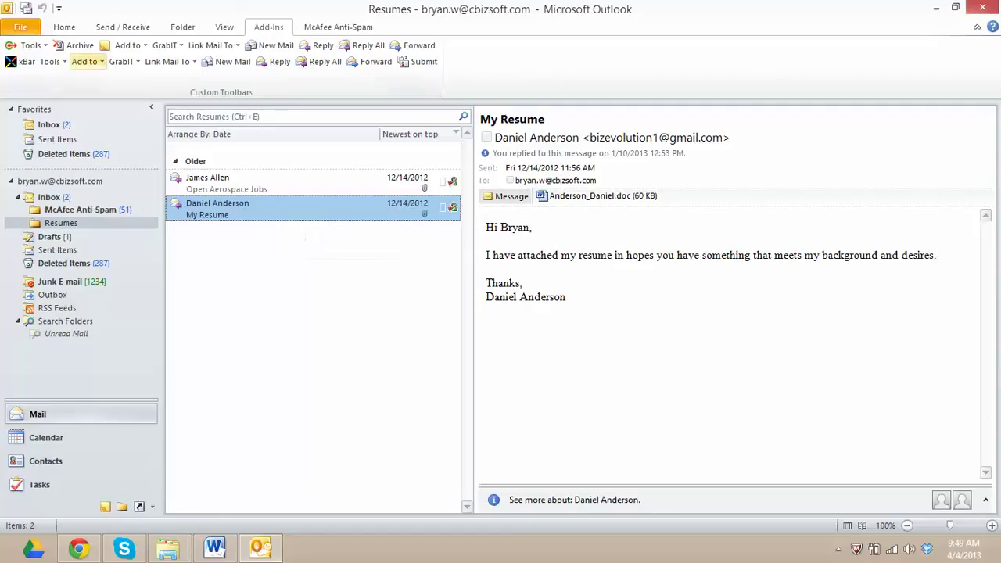
left_click(86, 61)
left_click(130, 95)
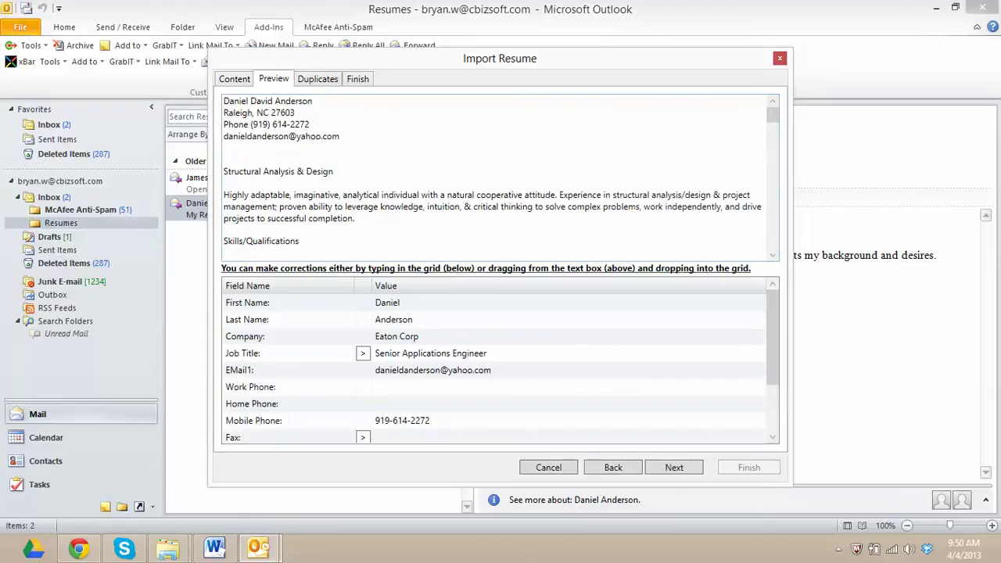
left_click(394, 320)
scroll(500, 363, "down", 2)
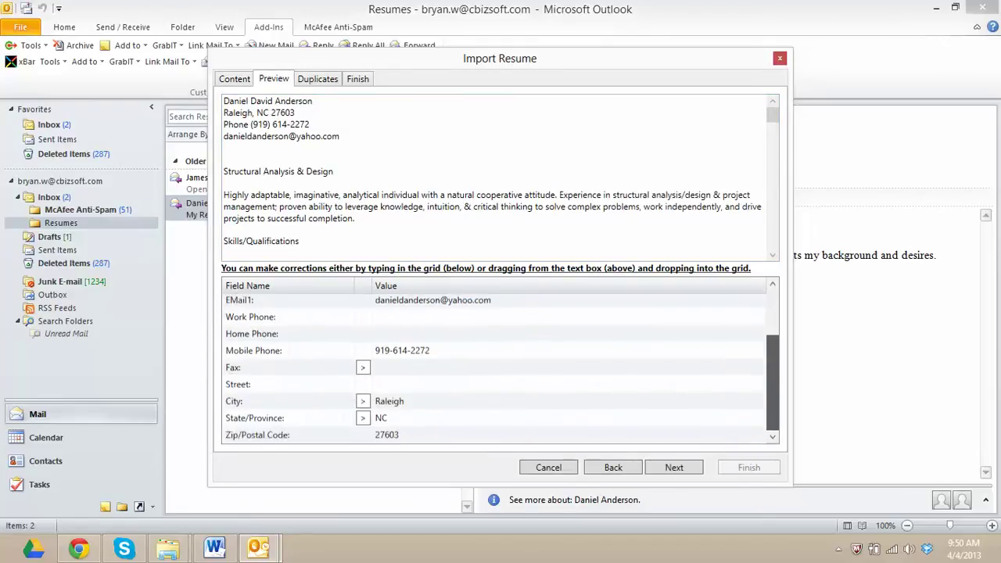
scroll(493, 363, "up", 2)
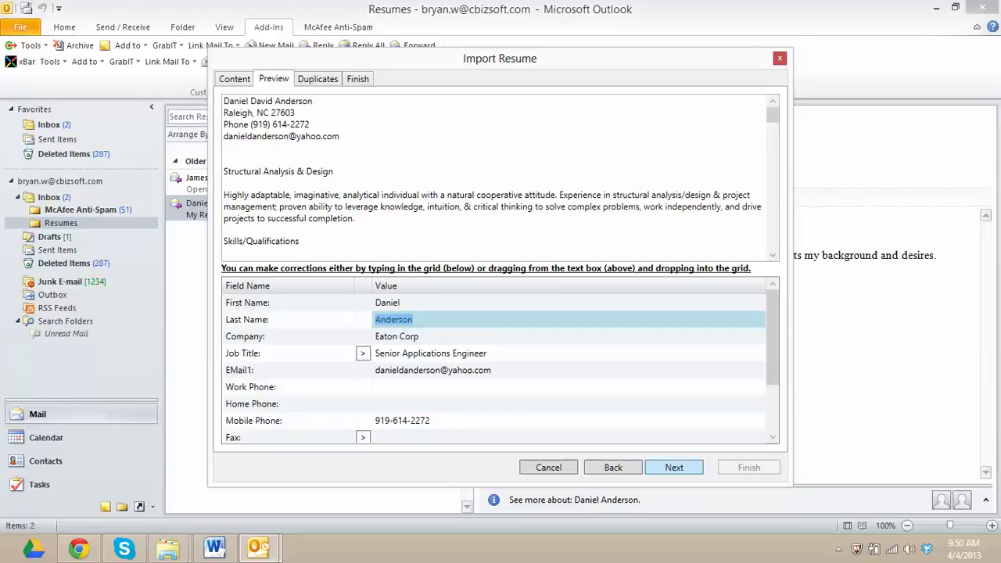
left_click(674, 466)
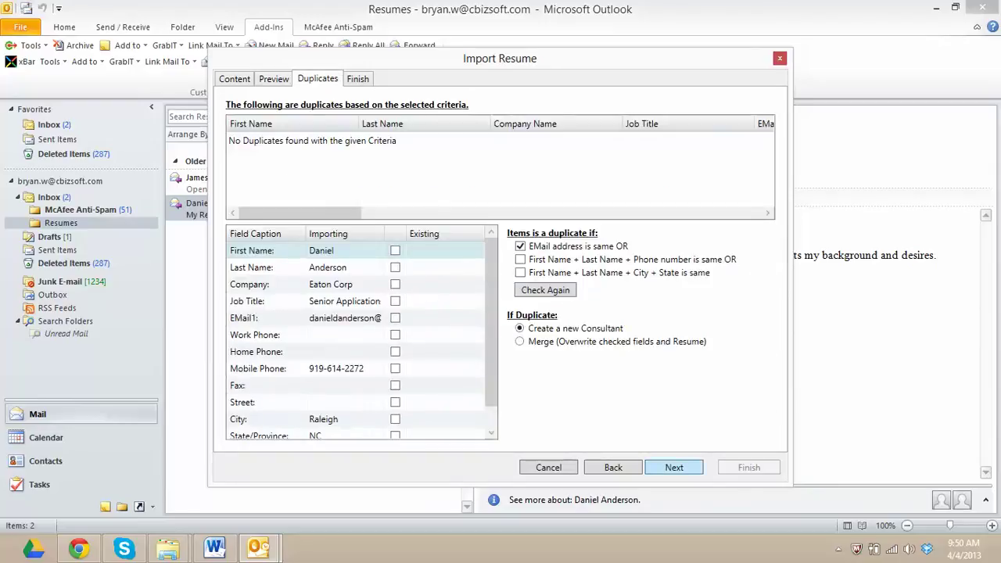
left_click(673, 467)
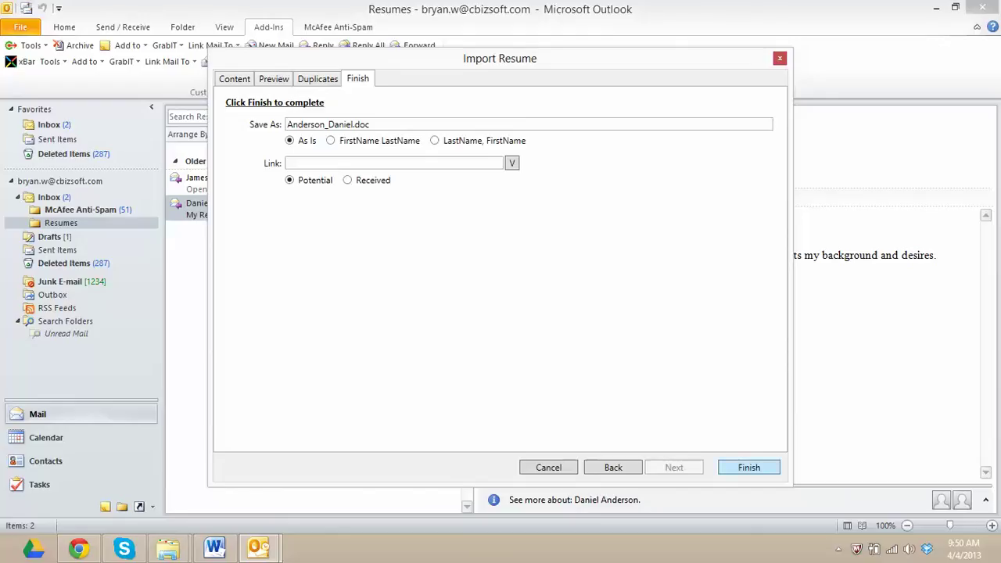
left_click(748, 467)
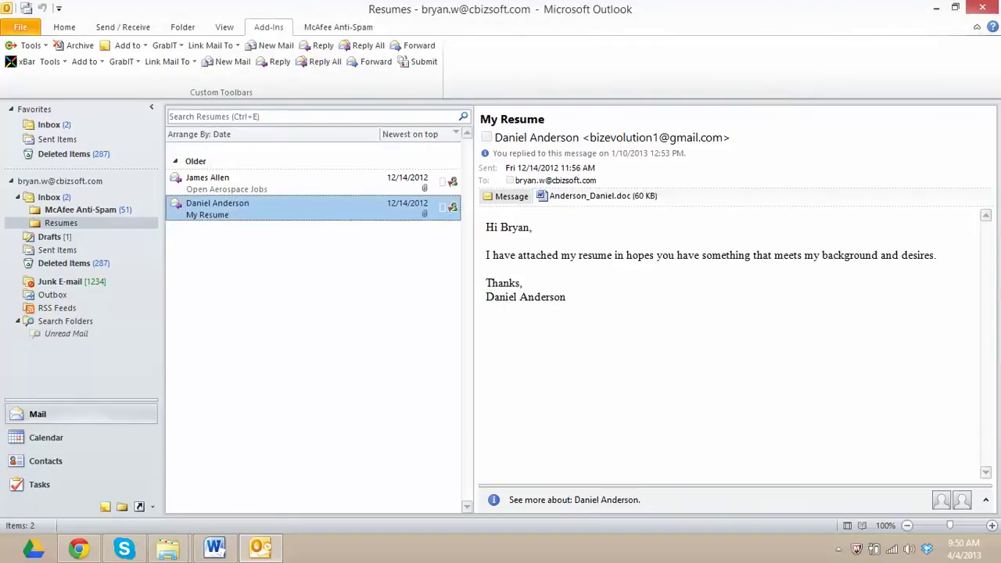
- Switch to Exelare in Chrome, refresh the candidate list, and open the record of the candidate imported from Outlook
left_click(79, 548)
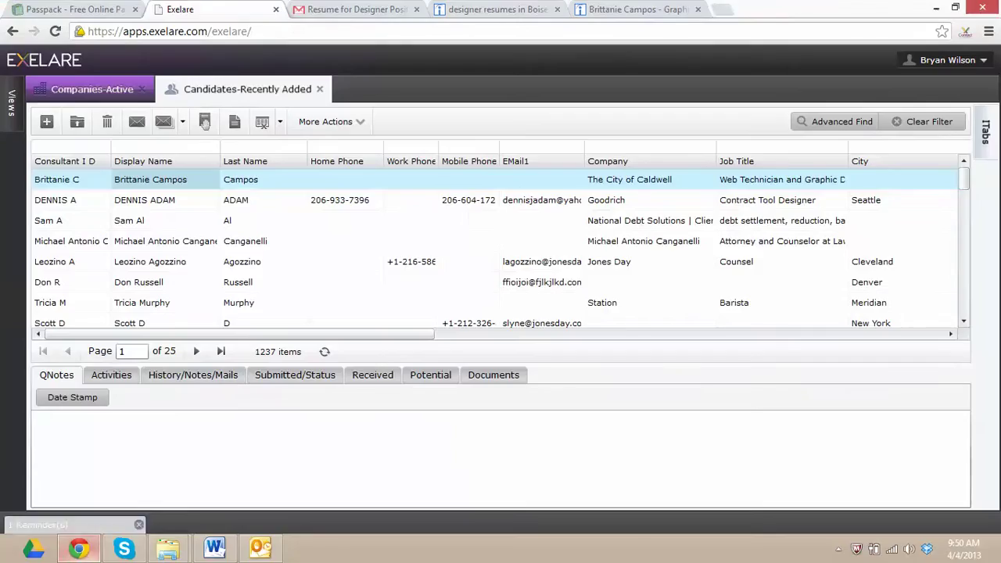
left_click(324, 351)
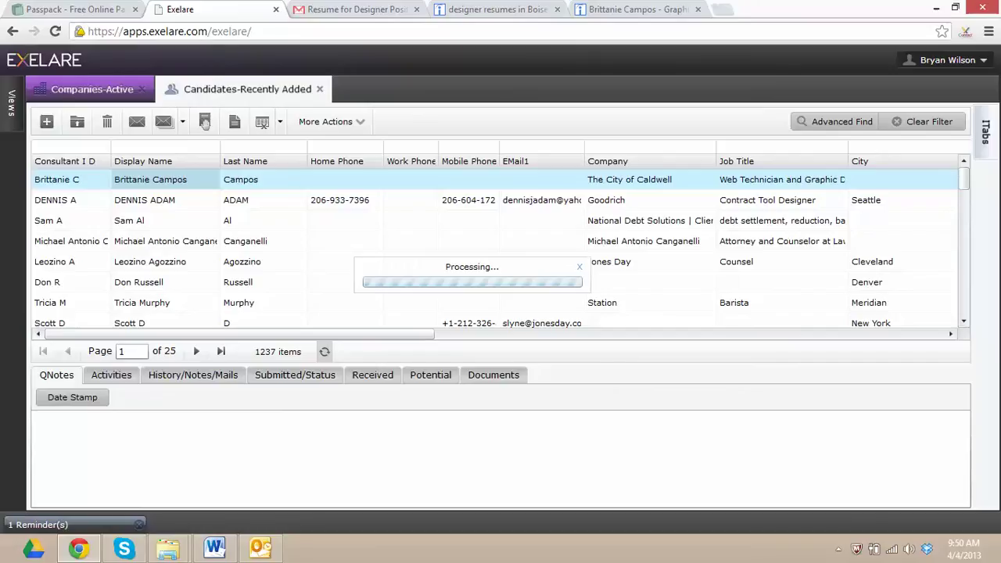
double_click(149, 220)
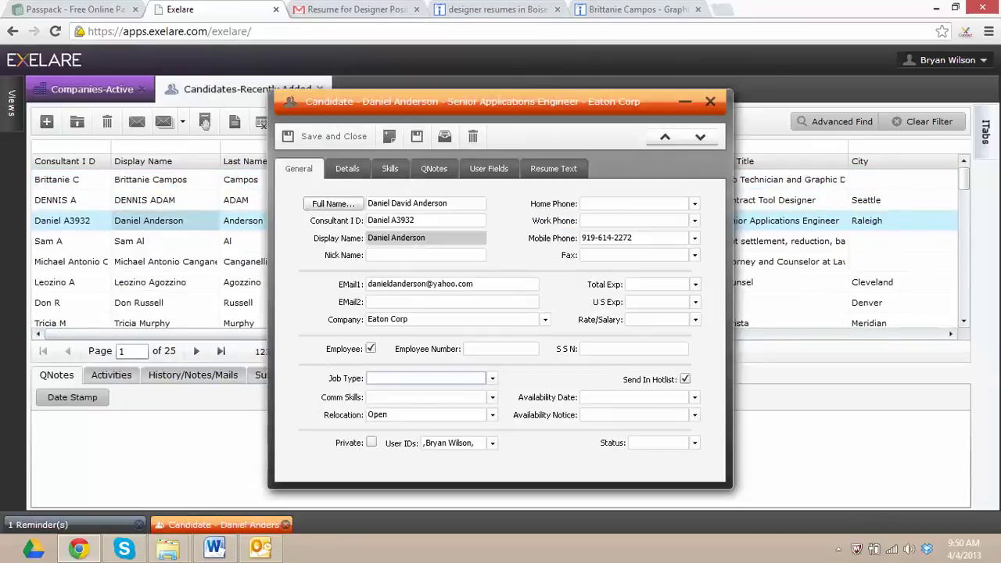
- Review the candidate's General, Details, Skills and Resume Text information, and save and close the record
left_click(409, 319)
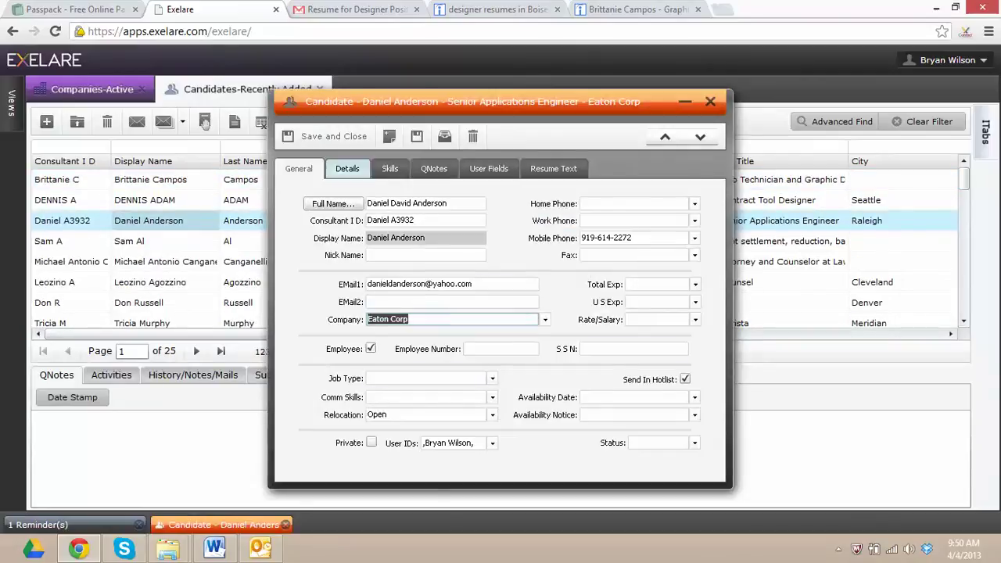
left_click(347, 168)
left_click(389, 168)
left_click(554, 168)
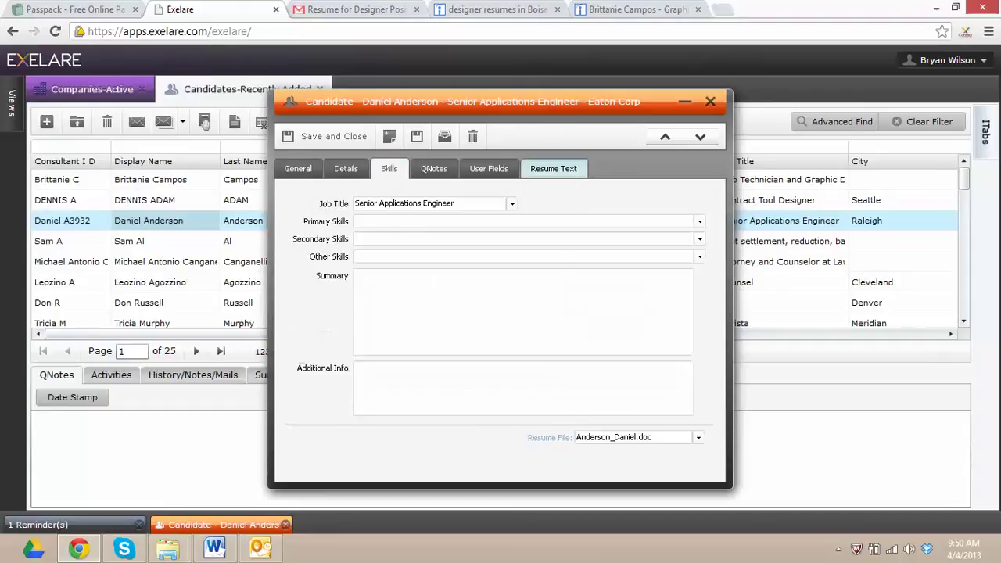
left_click(389, 168)
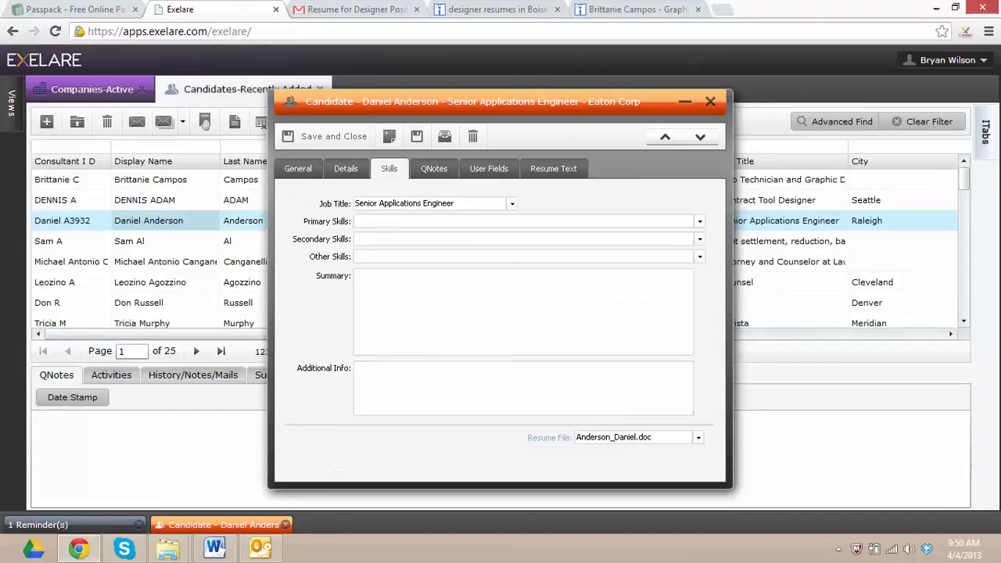
left_click(298, 168)
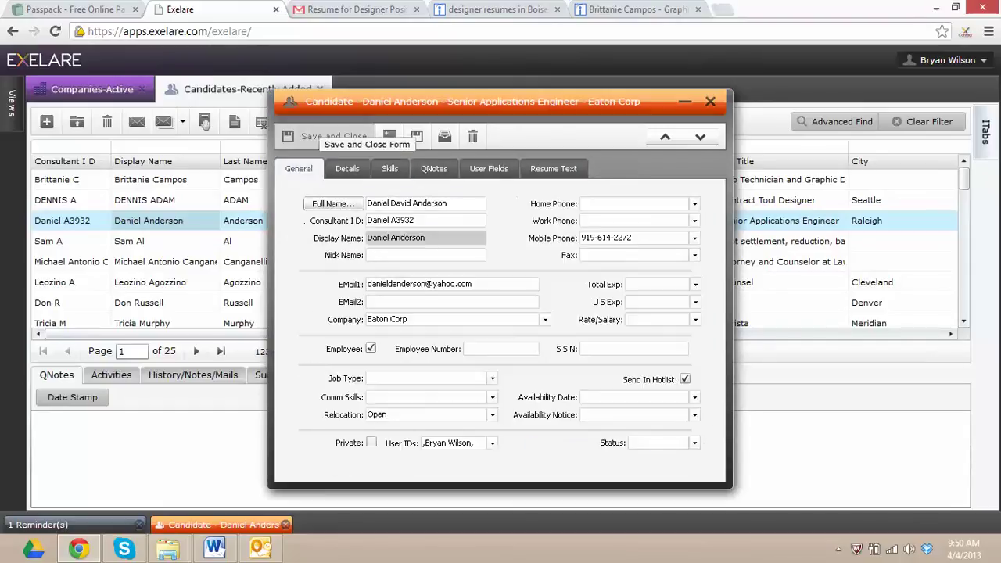
left_click(333, 136)
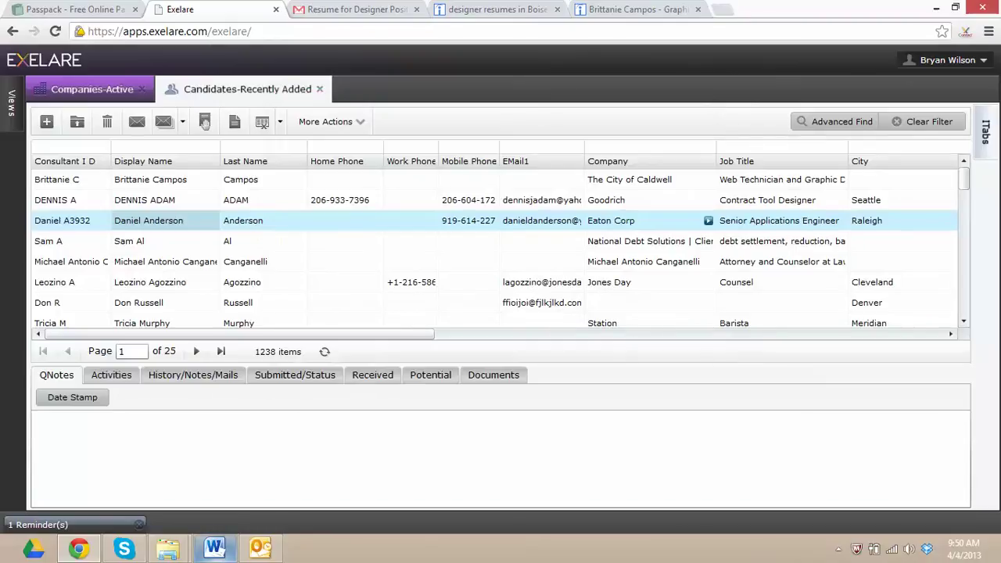
- Switch to Outlook and add both emails in the Resumes folder as candidates in one batch, with duplicates set to Update
left_click(260, 547)
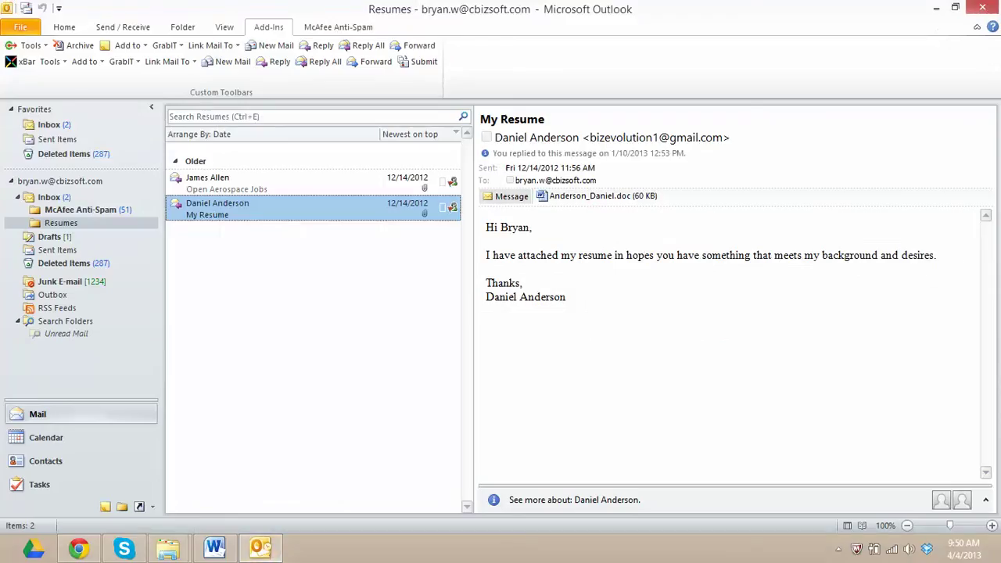
left_click(226, 183)
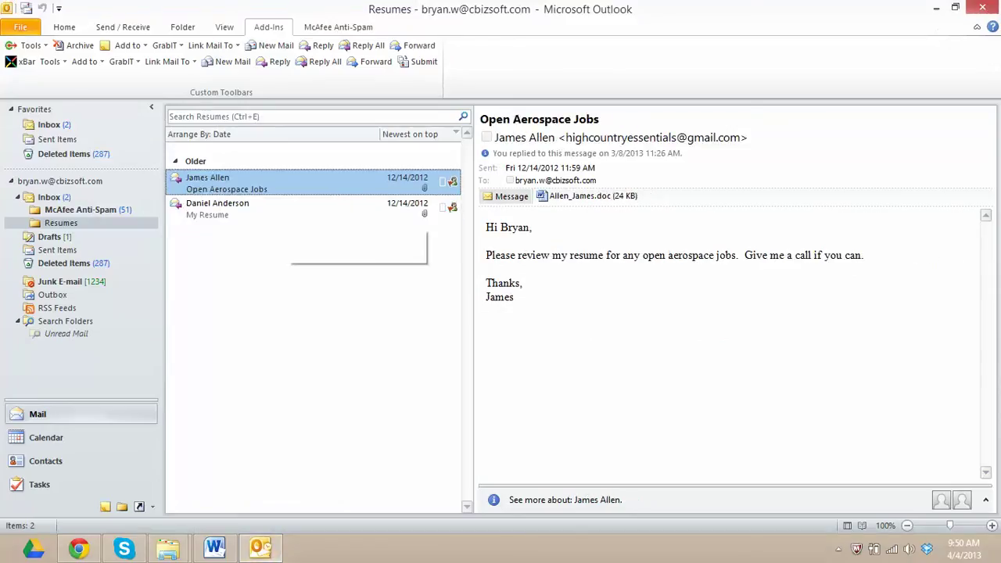
left_click(289, 210, "ctrl")
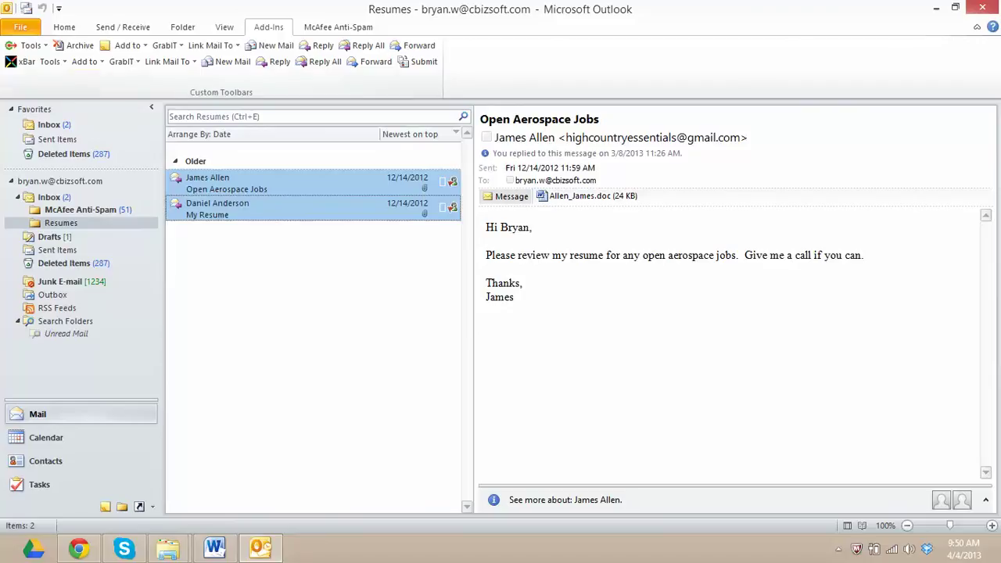
left_click(83, 61)
left_click(102, 94)
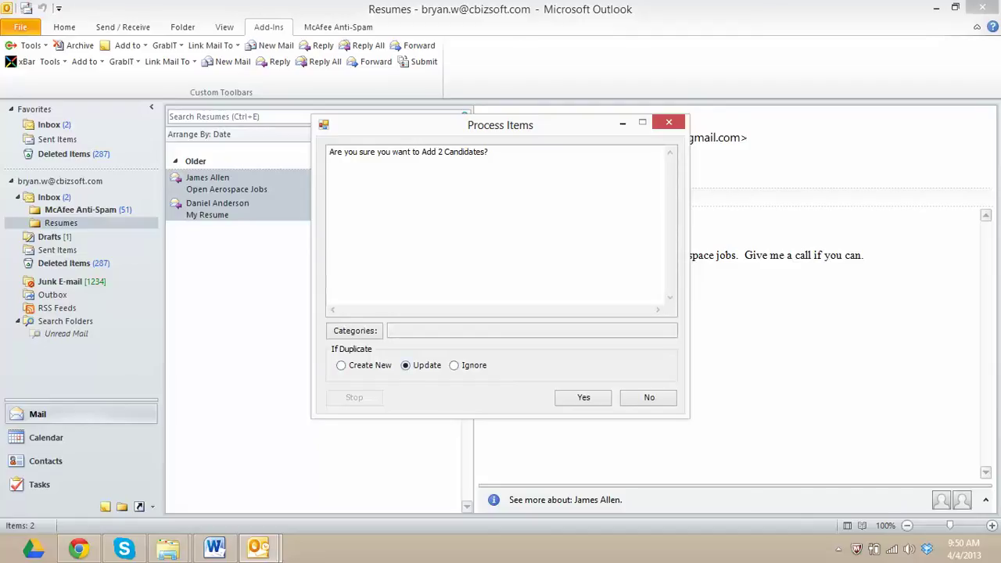
key("Return")
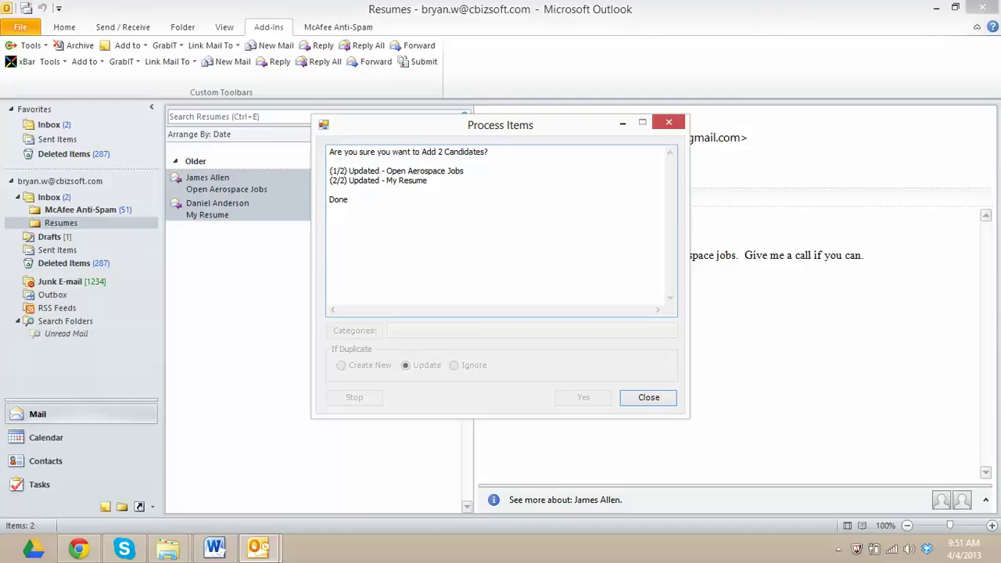
left_click(648, 398)
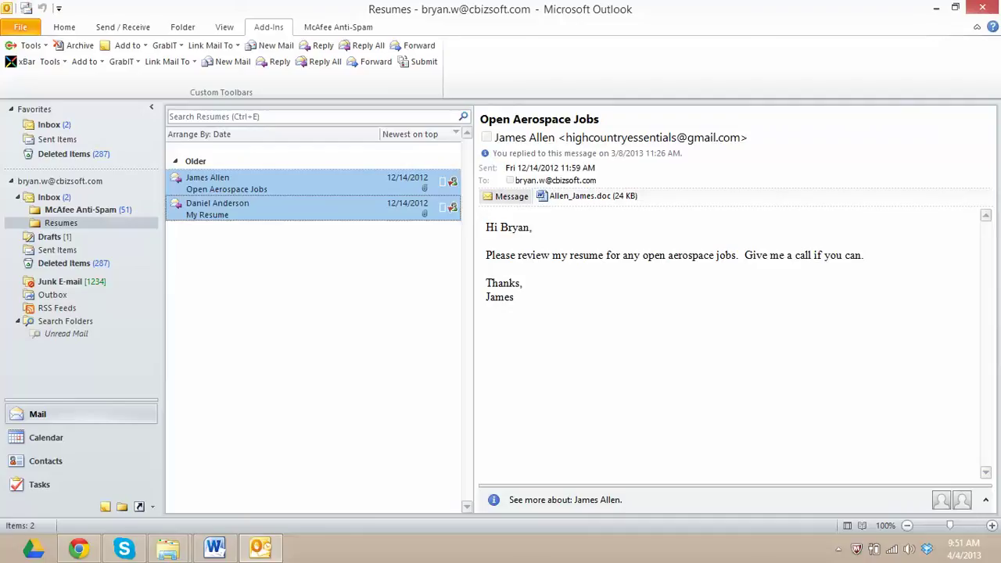
- Switch to Word and review the fourth import method, Import File Folder From Outlook
left_click(215, 547)
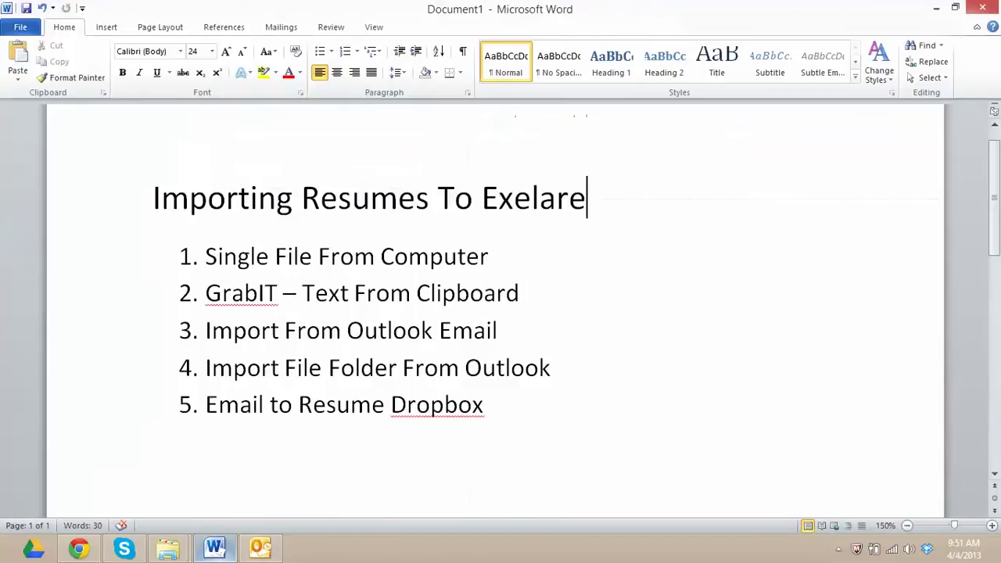
left_click_drag(554, 369, 207, 369)
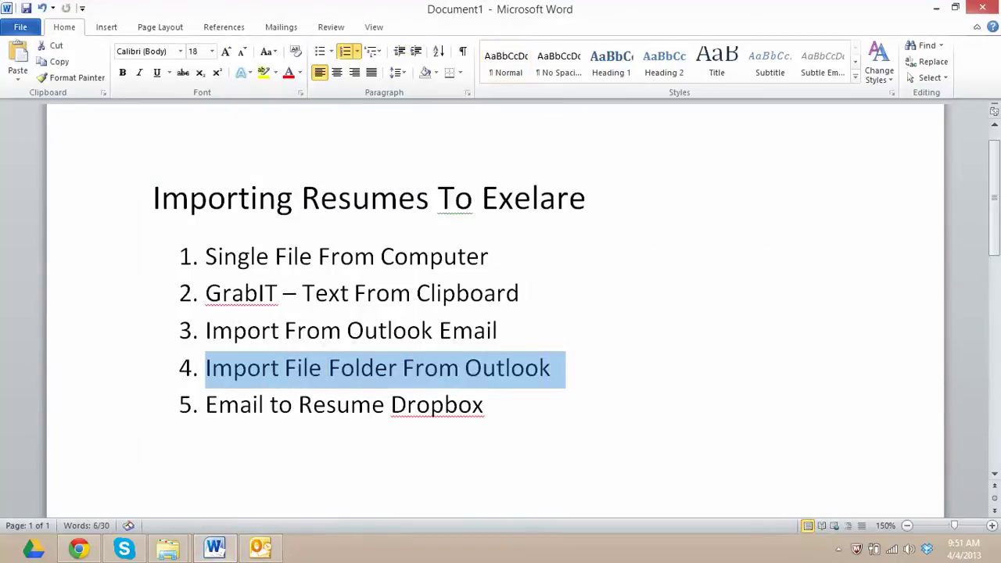
left_click(551, 367)
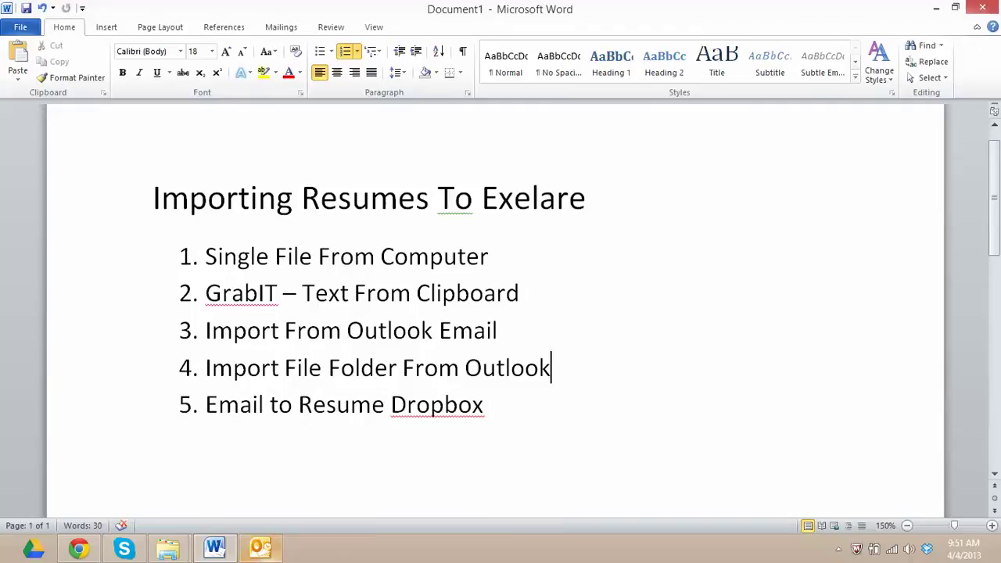
- Review the PDF resumes in Example Folder in File Explorer, and return to Outlook
key("alt+Tab")
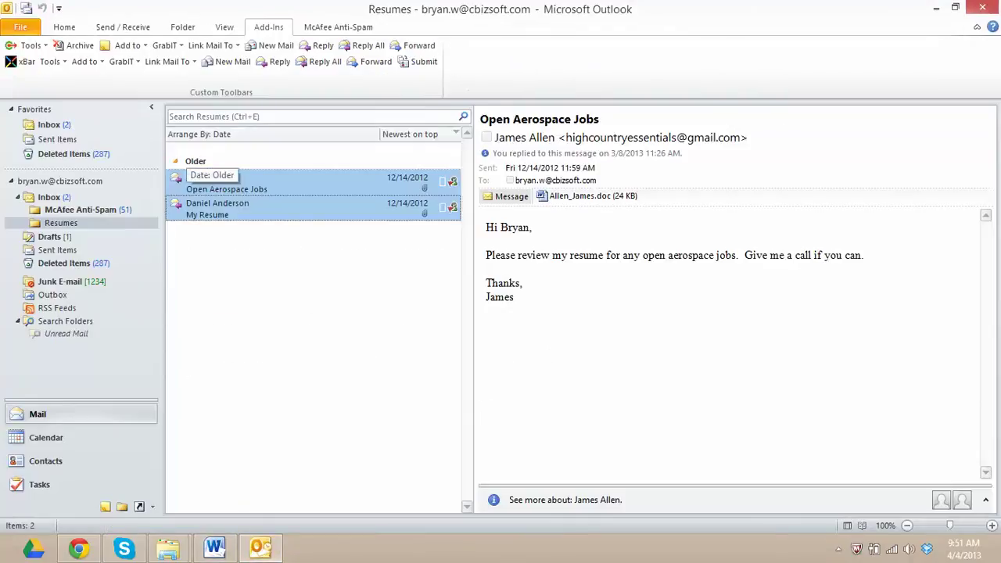
left_click(207, 180)
mouse_move(168, 547)
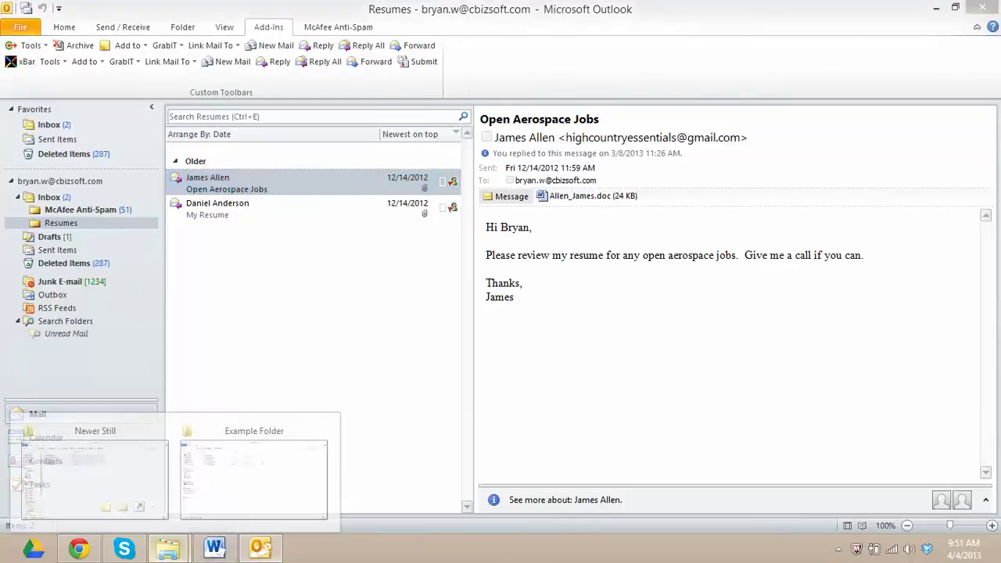
left_click(266, 477)
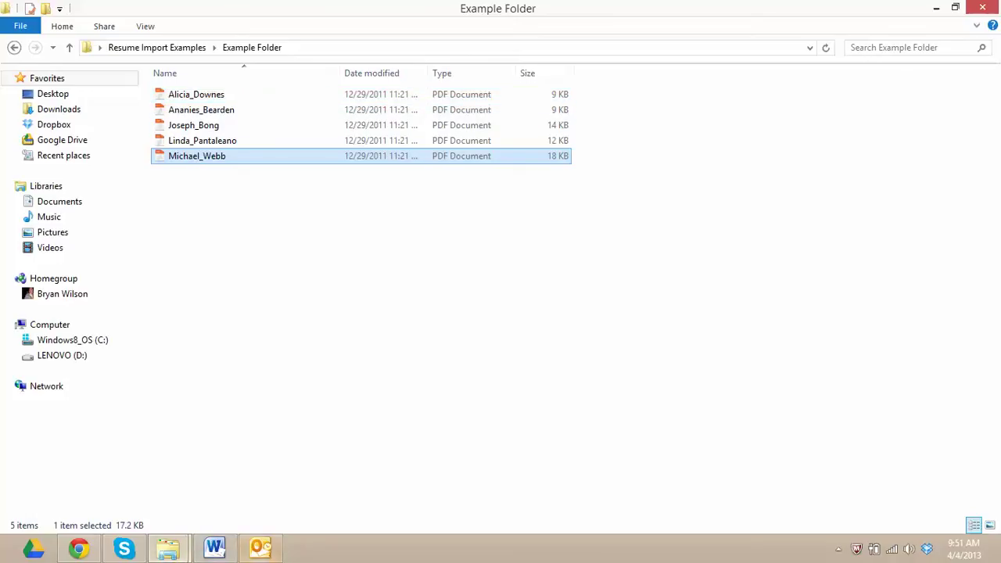
left_click(261, 547)
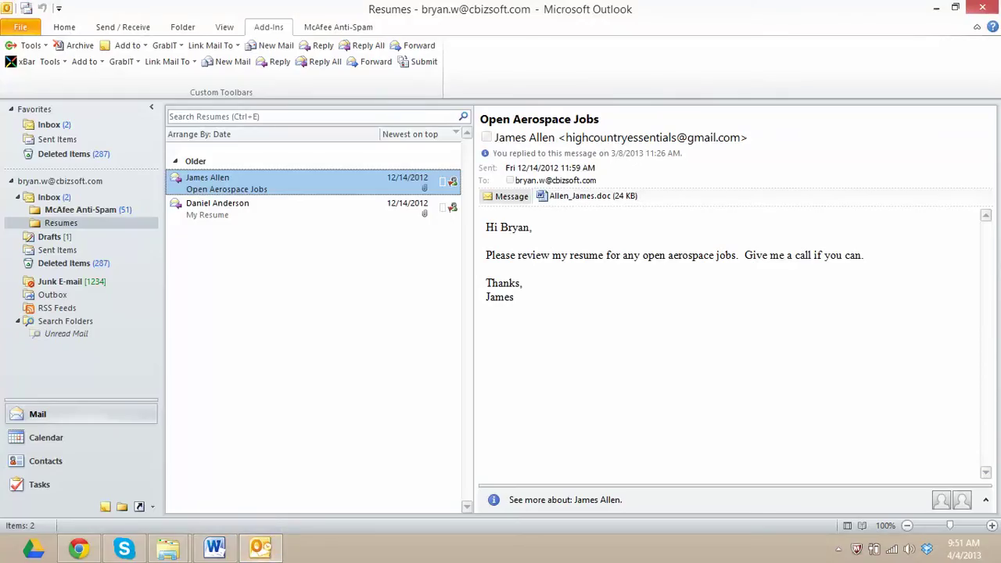
- Import all resumes from Example Folder under Resume Import Examples on the Desktop, keeping duplicates set to Update
left_click(51, 61)
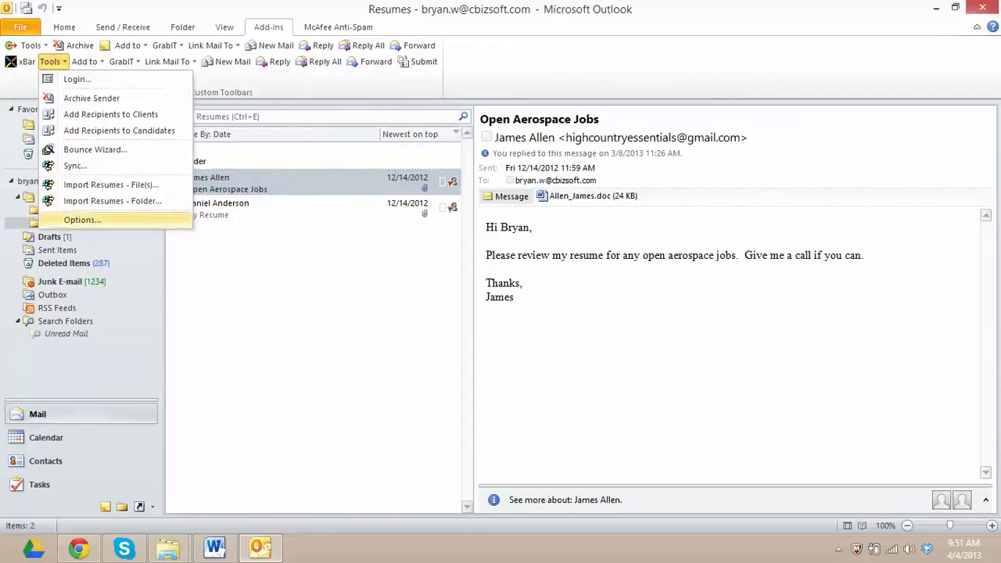
left_click(112, 200)
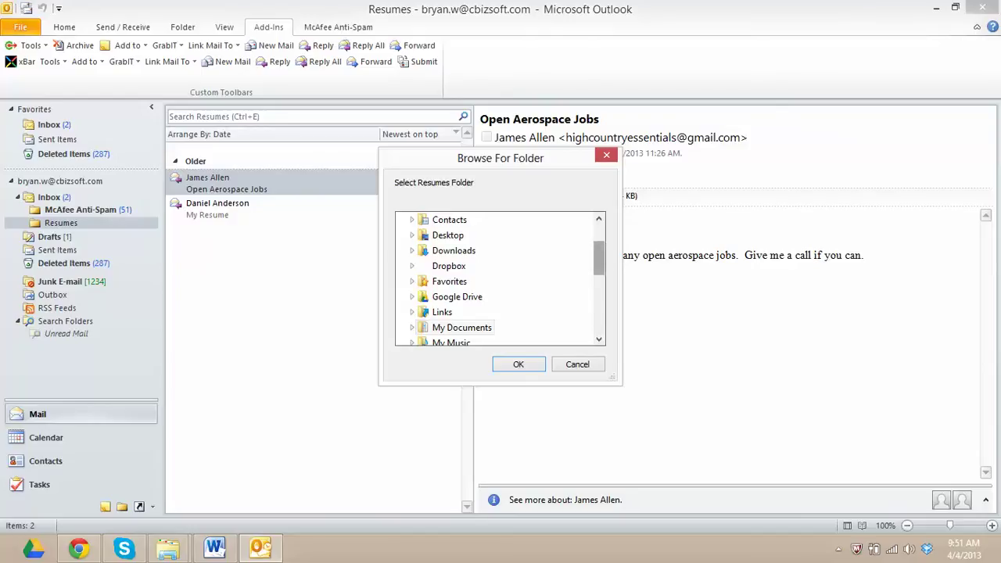
left_click(411, 235)
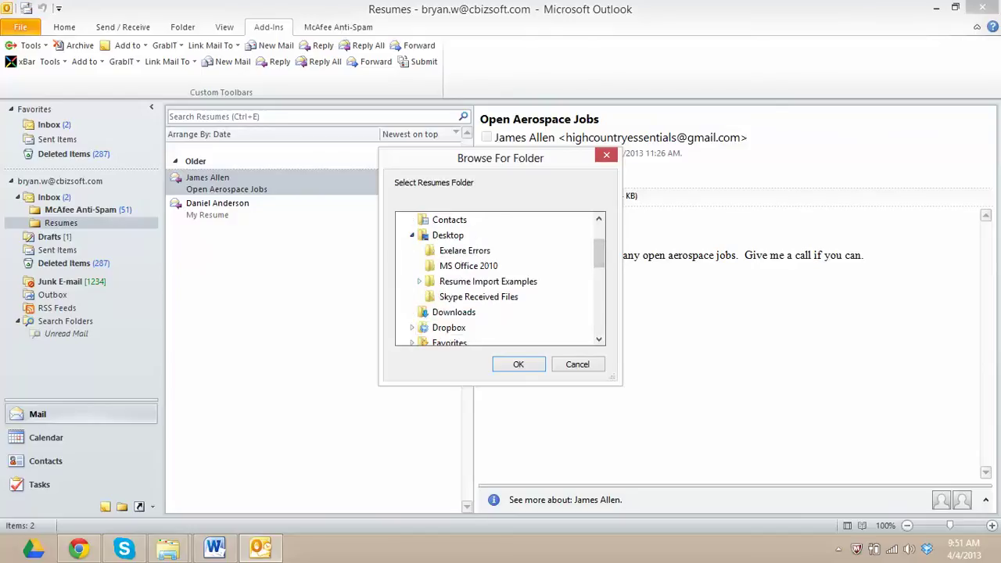
left_click(419, 280)
left_click(469, 296)
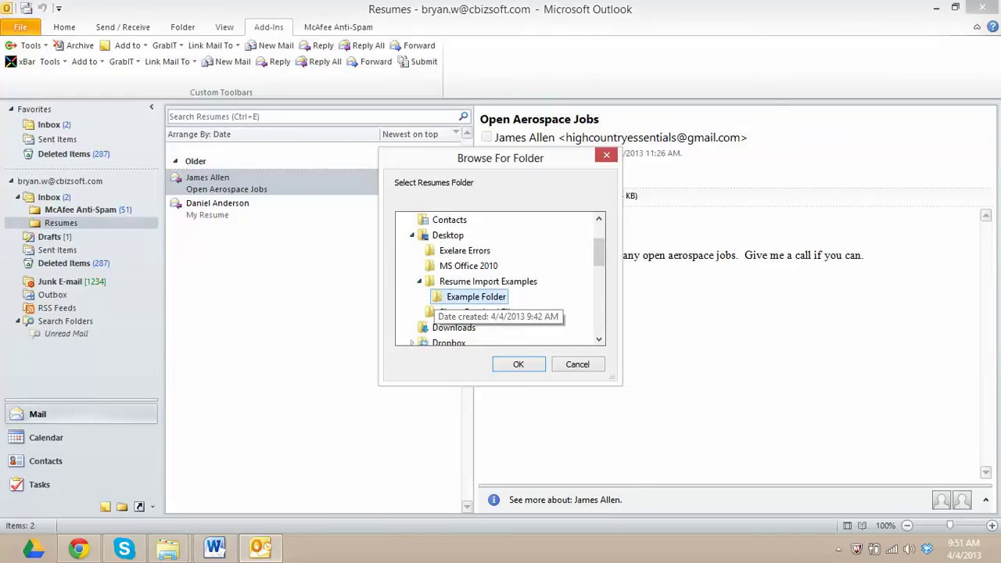
left_click(517, 363)
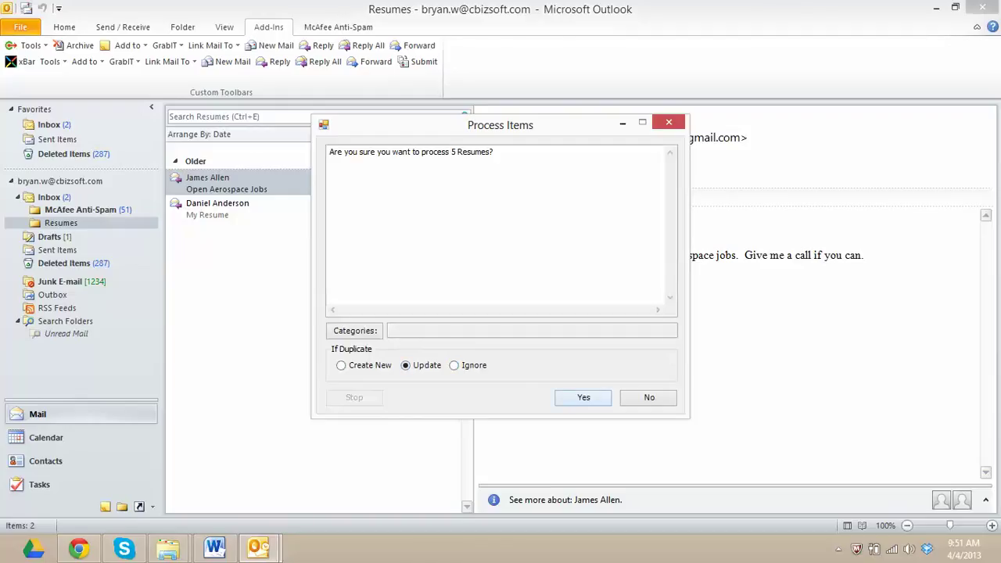
key("Return")
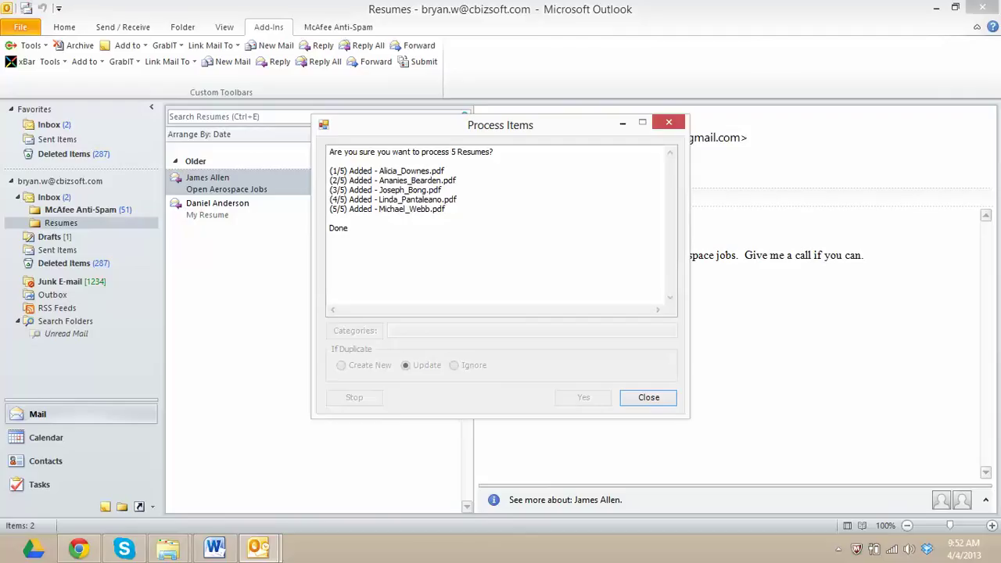
left_click(648, 398)
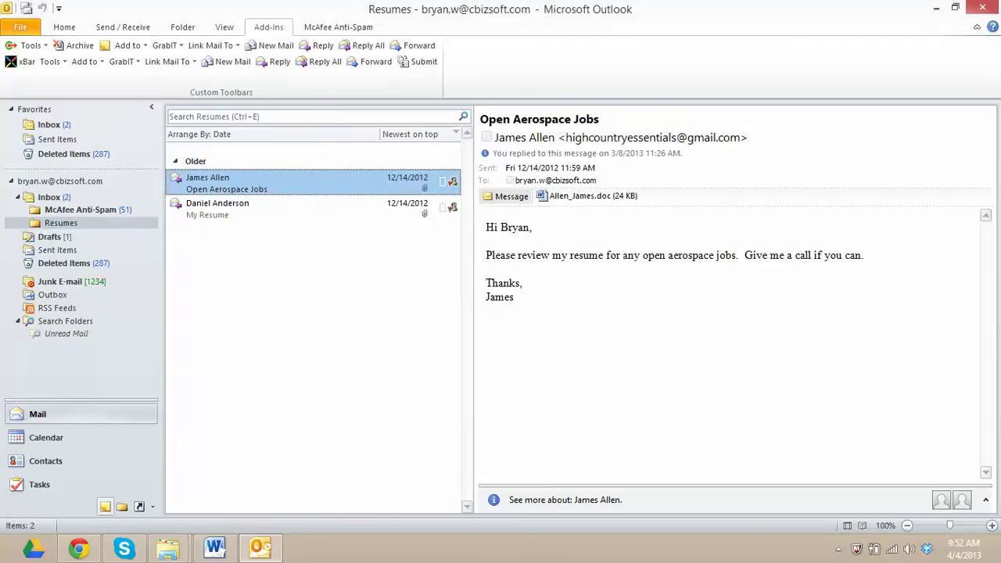
- Switch to Exelare in Chrome and refresh the candidate list to check the folder import
left_click(79, 548)
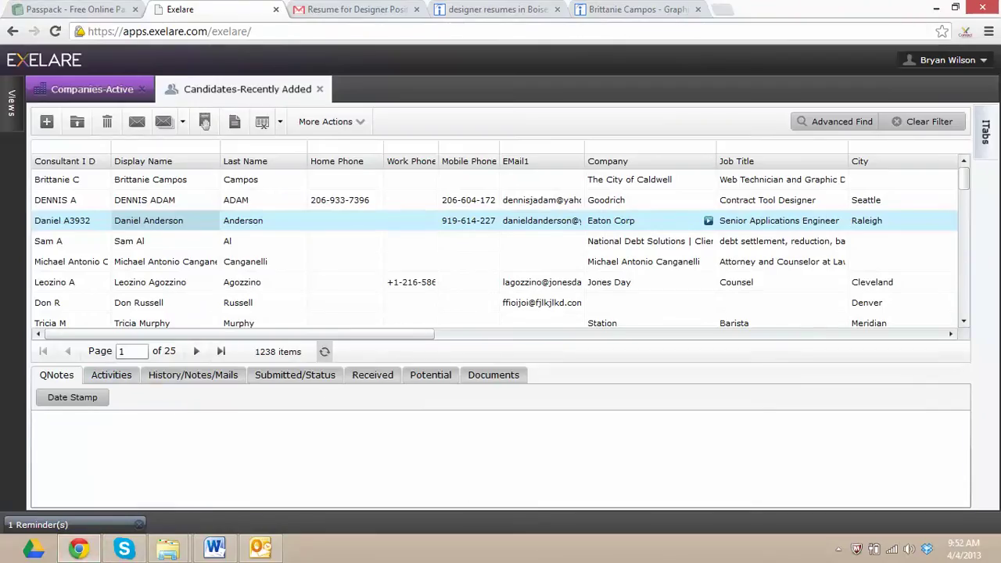
left_click(324, 352)
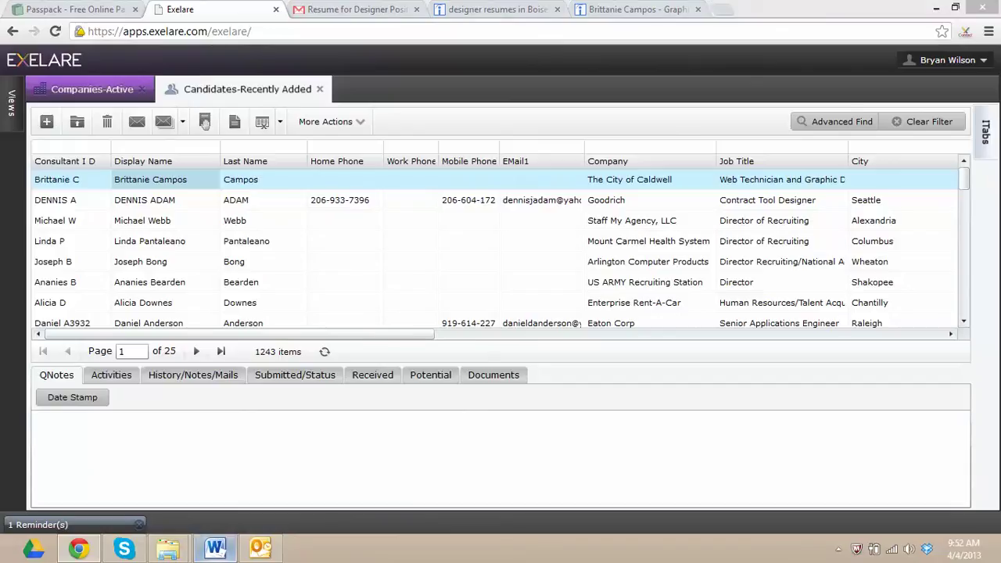
- Review the Email to Resume Dropbox method in Word, and look at the resume email open in Gmail in Chrome
left_click(215, 548)
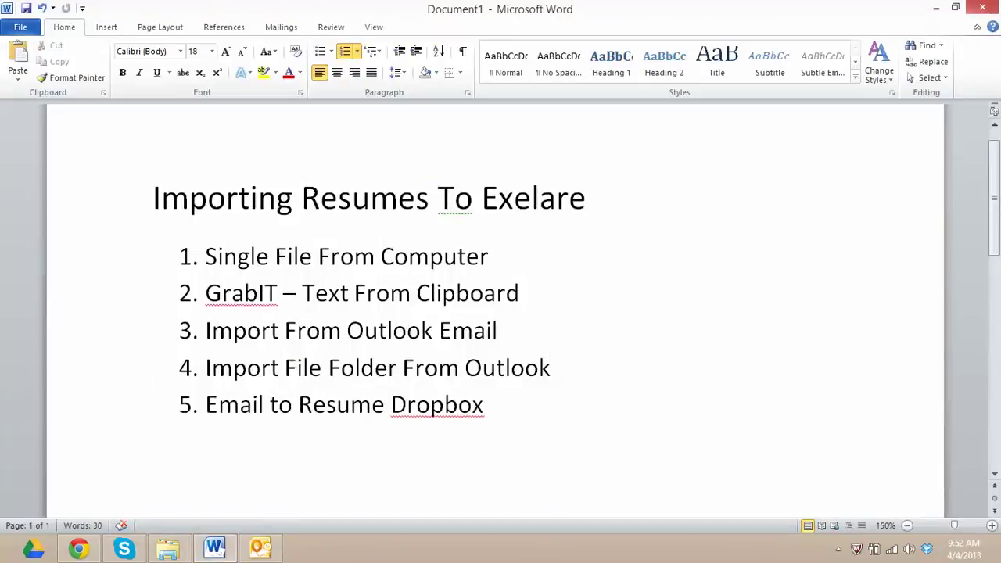
left_click(484, 405)
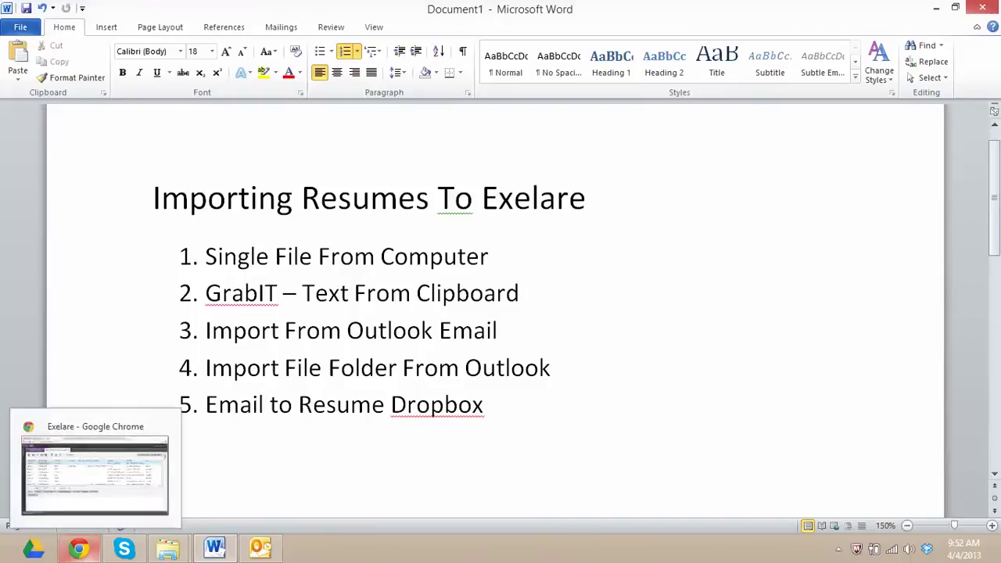
left_click(78, 548)
key("ctrl+Tab")
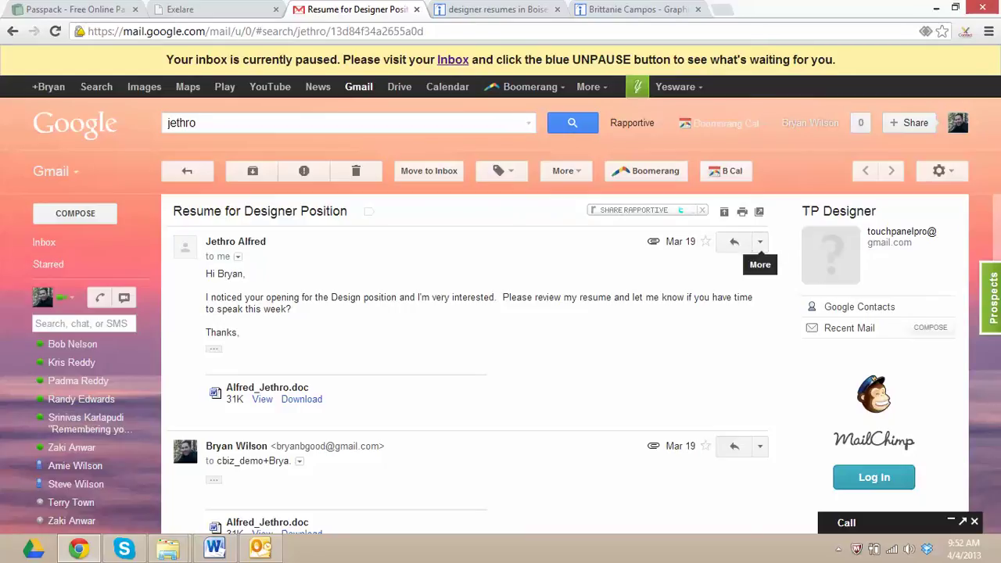
- Return to Exelare, copy the Resume Parsing Dropbox address from the email dropbox options, and close the options without changes
key("ctrl+shift+Tab")
left_click(946, 60)
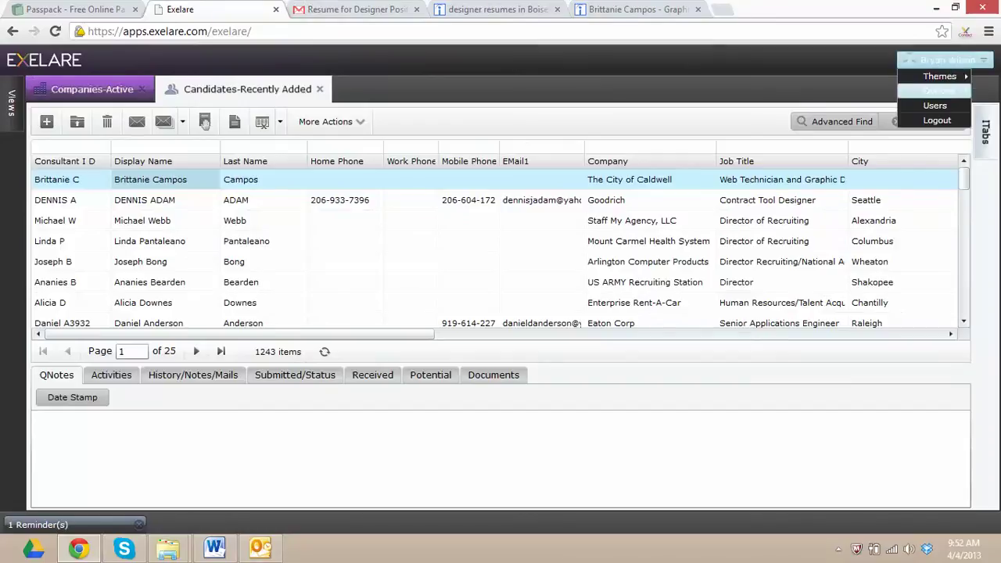
left_click(938, 91)
left_click(369, 182)
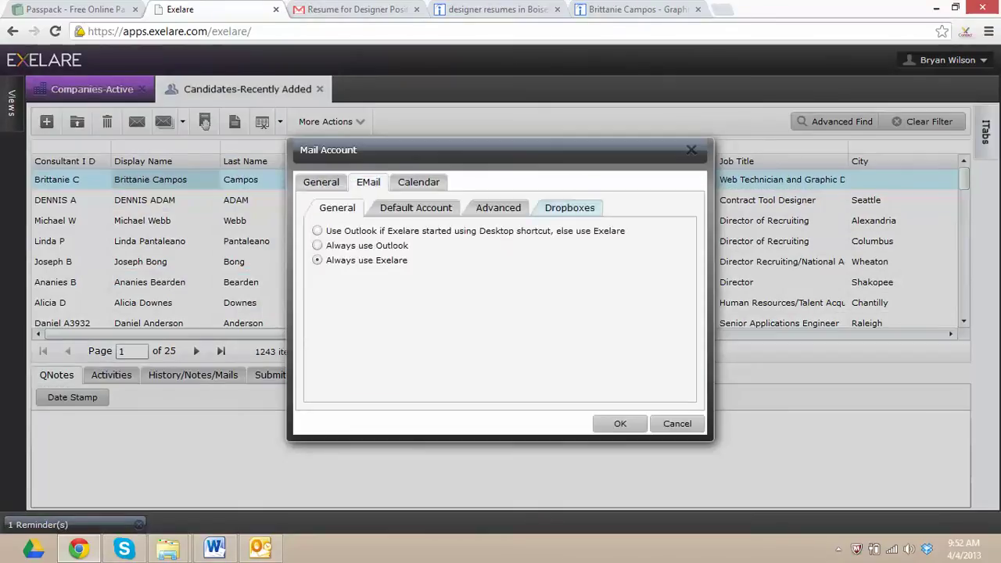
left_click(569, 207)
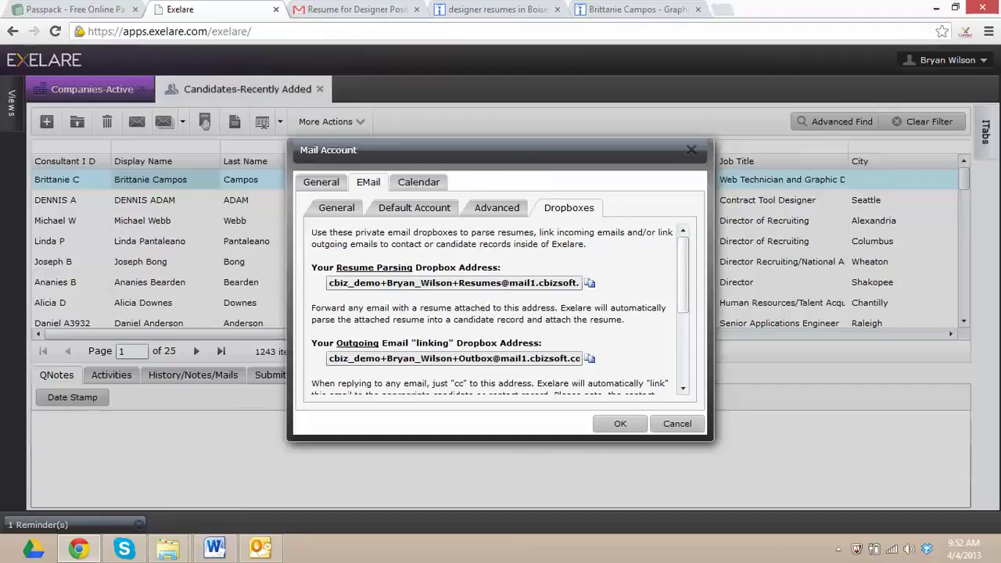
left_click(677, 423)
- Switch to Gmail and start forwarding the "Resume for Designer Position" email to the copied Resume Parsing Dropbox address
left_click(352, 10)
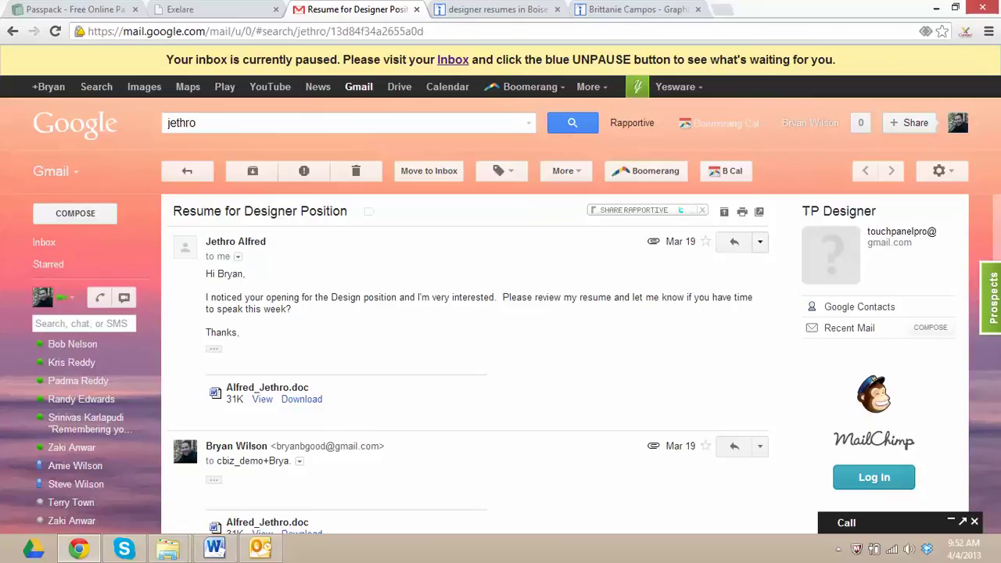
left_click(759, 242)
left_click(648, 288)
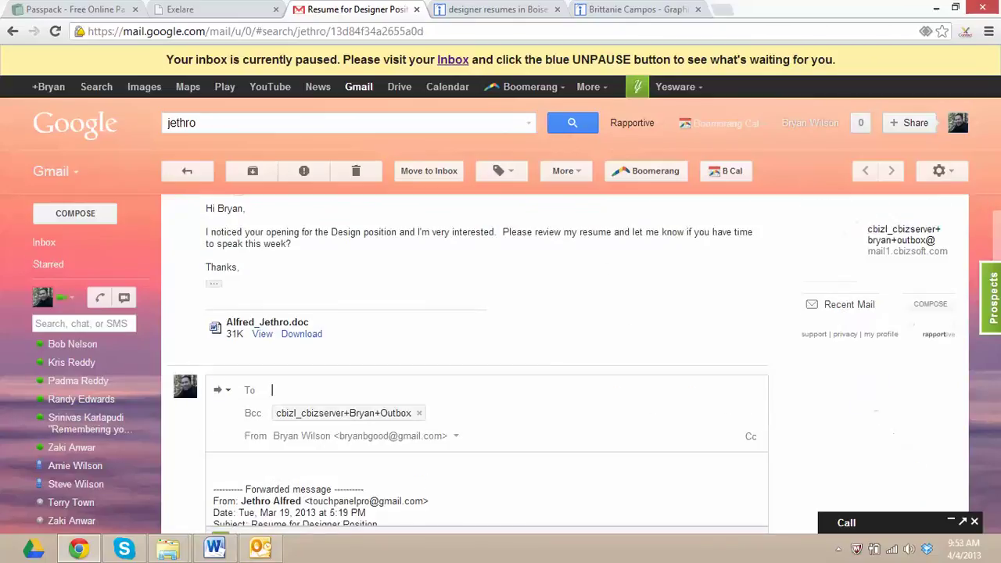
key("ctrl+v")
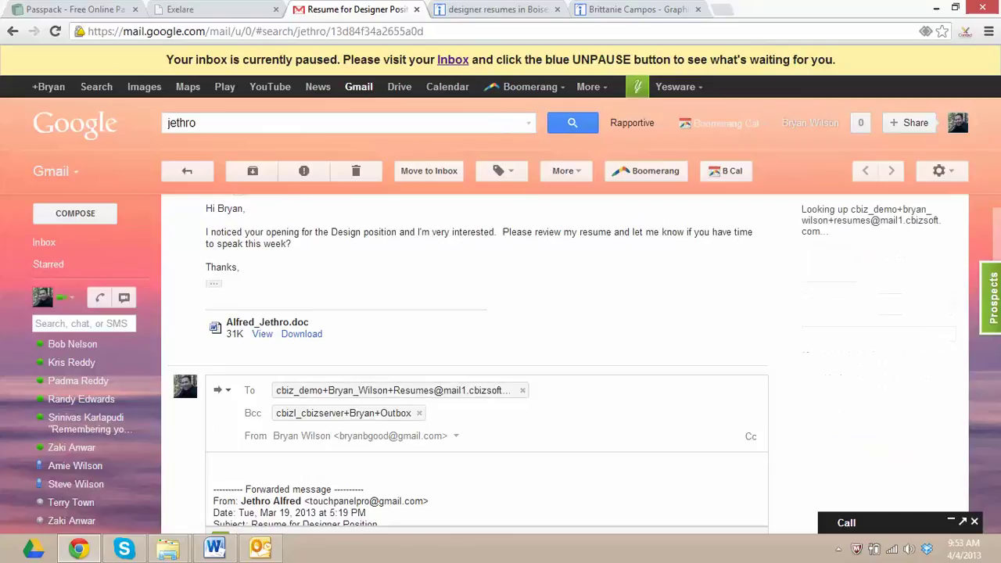
- Remove the Bcc recipient, turn off Send to CRM and Track Email, and send the forwarded message
left_click(418, 413)
scroll(419, 413, "down", 3)
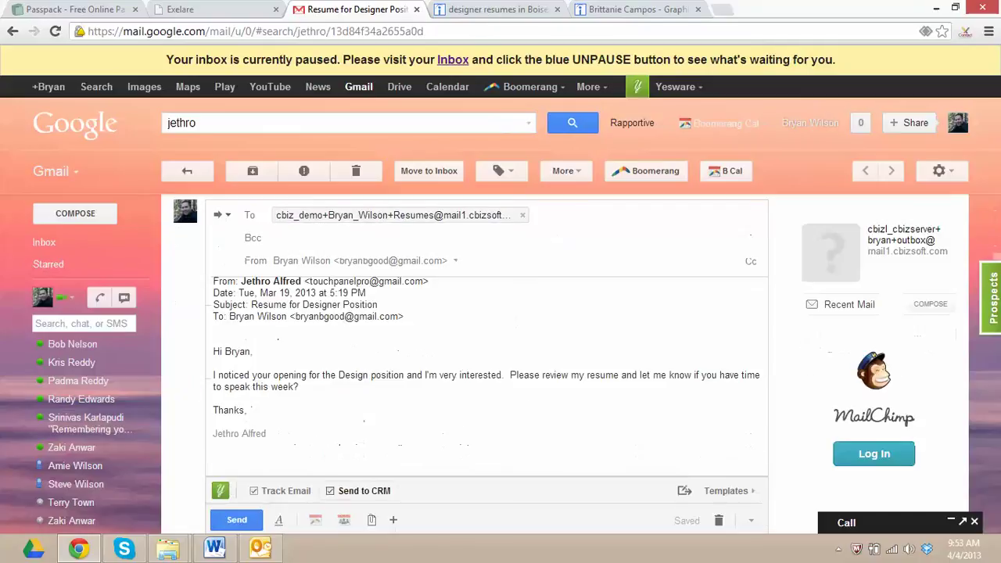
left_click(331, 491)
left_click(255, 491)
left_click(236, 519)
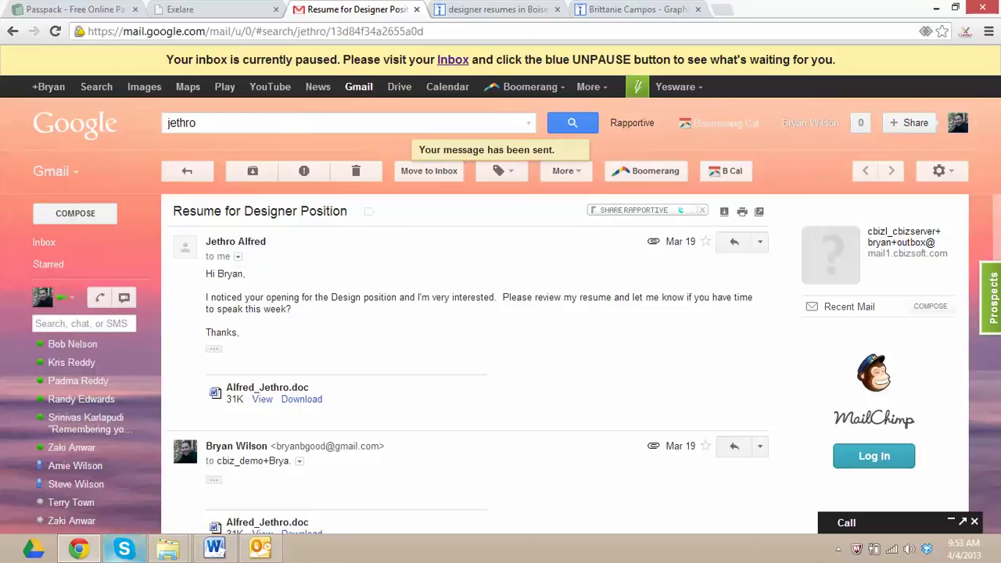
- Return to Exelare, refresh the candidate list, and open the record of the candidate imported through the resume dropbox
mouse_move(78, 548)
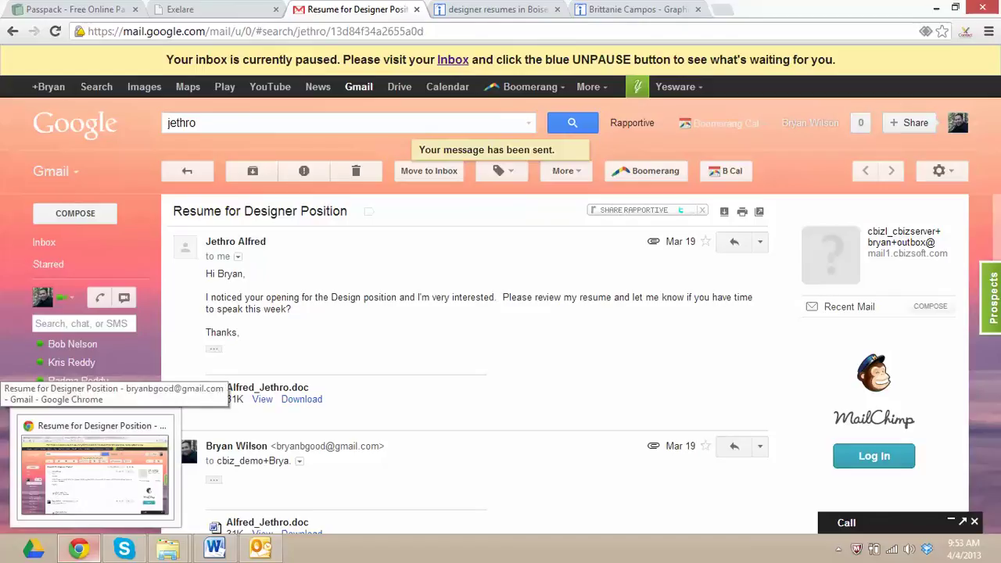
left_click(188, 10)
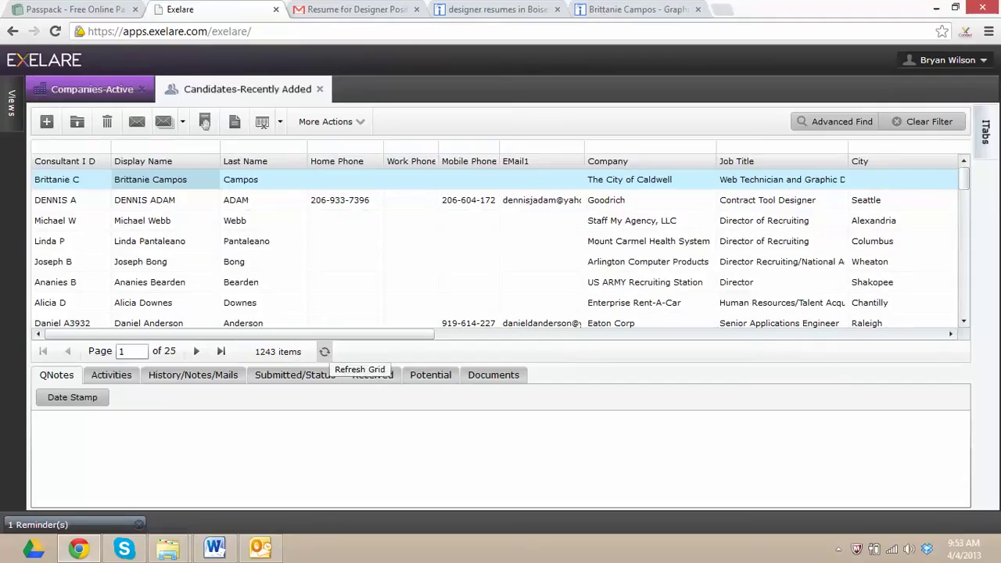
left_click(324, 351)
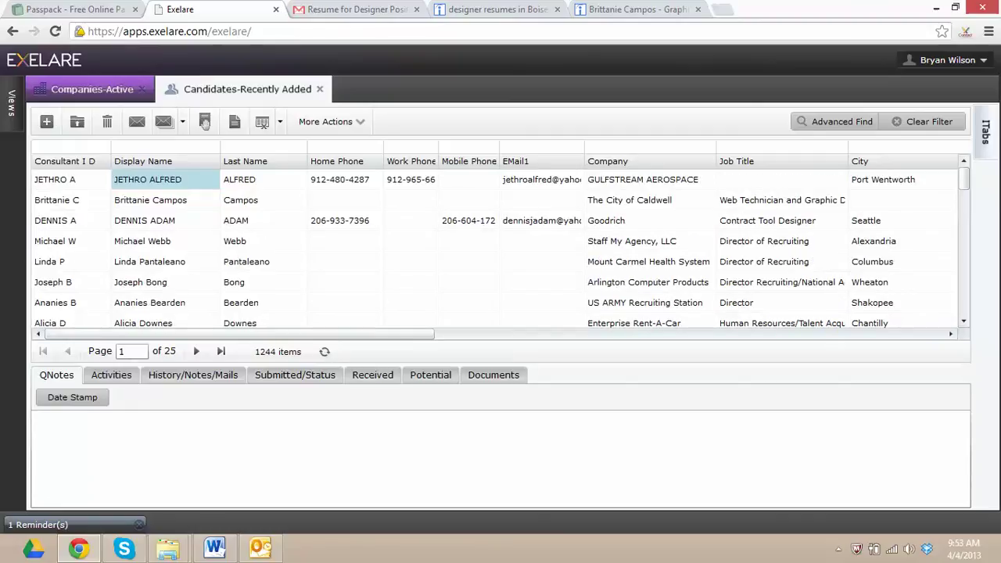
left_click(165, 147)
left_click(240, 180)
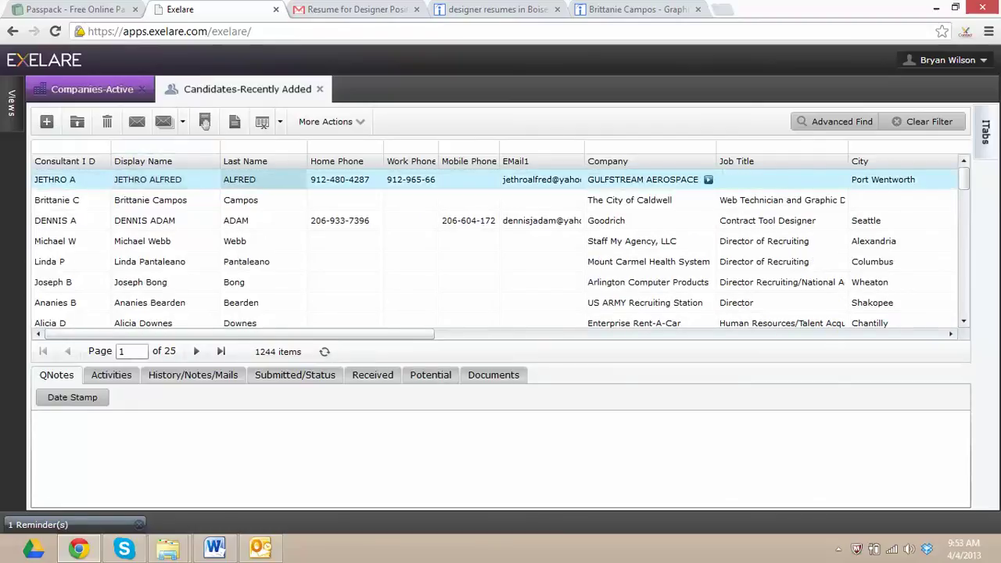
left_click(204, 122)
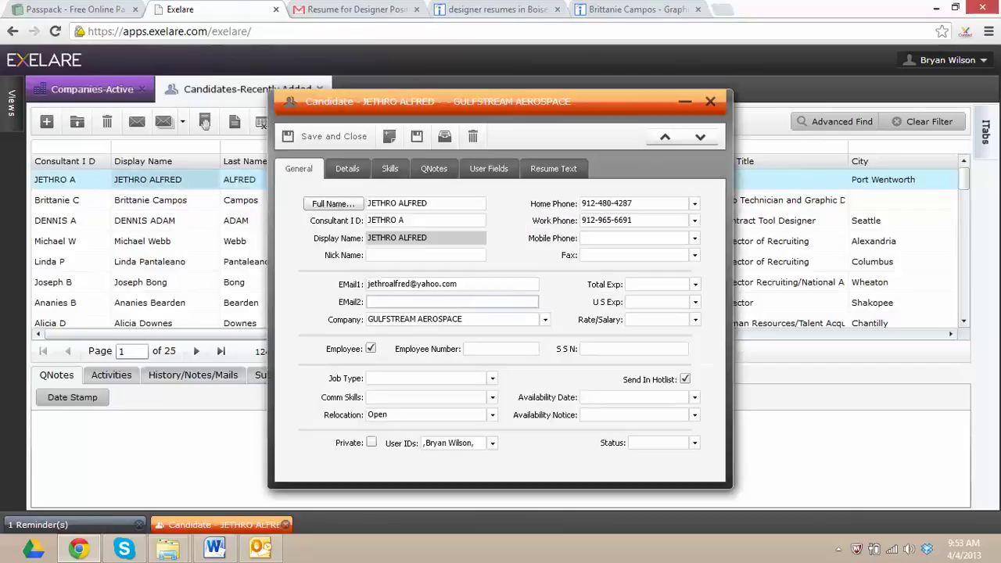
- Review the candidate's Details, Skills, User Fields and General information, and save and close the record
left_click(347, 169)
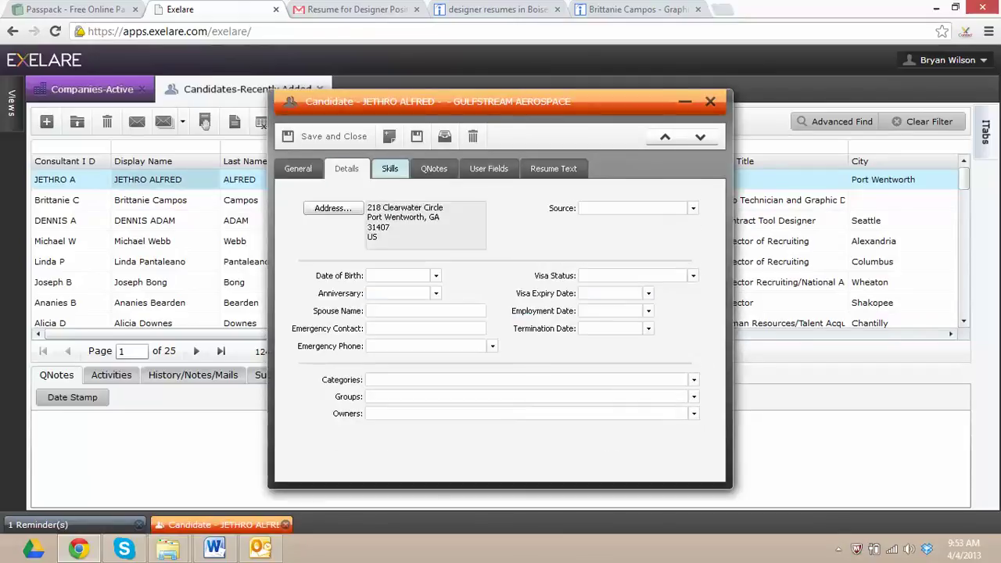
left_click(389, 169)
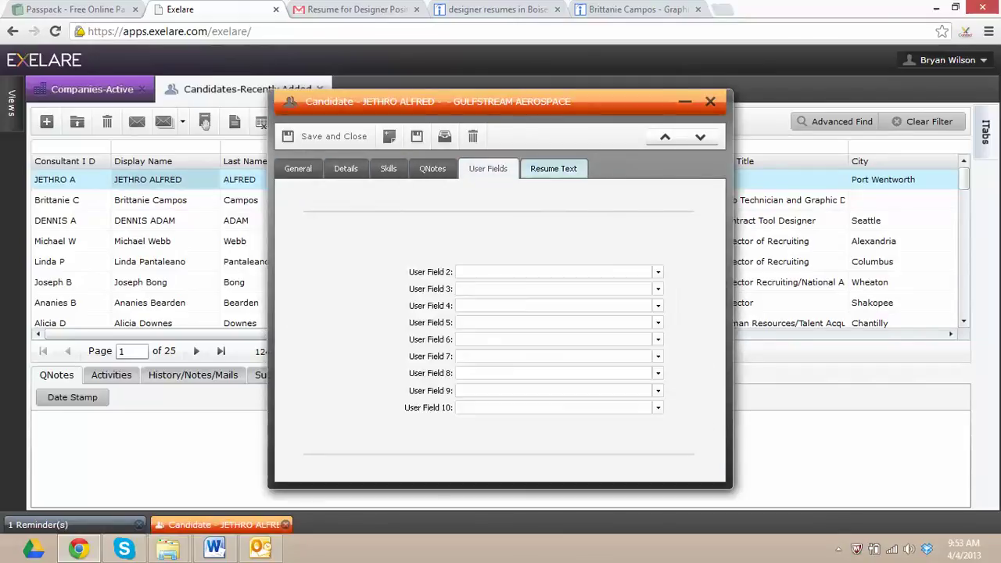
left_click(298, 169)
left_click(326, 137)
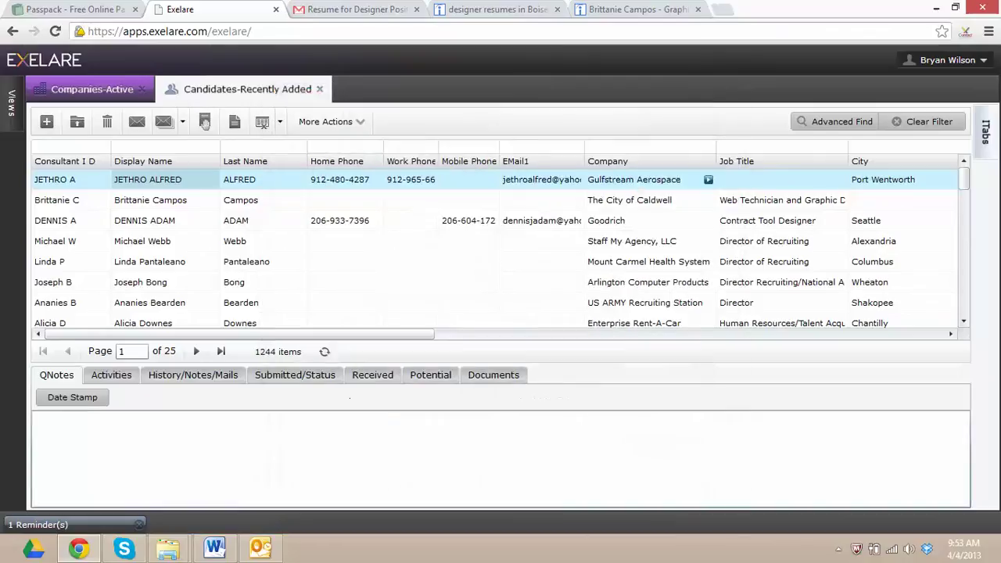
- Switch to the Word document to review the list of resume import methods, and return to Exelare in Chrome
left_click(214, 549)
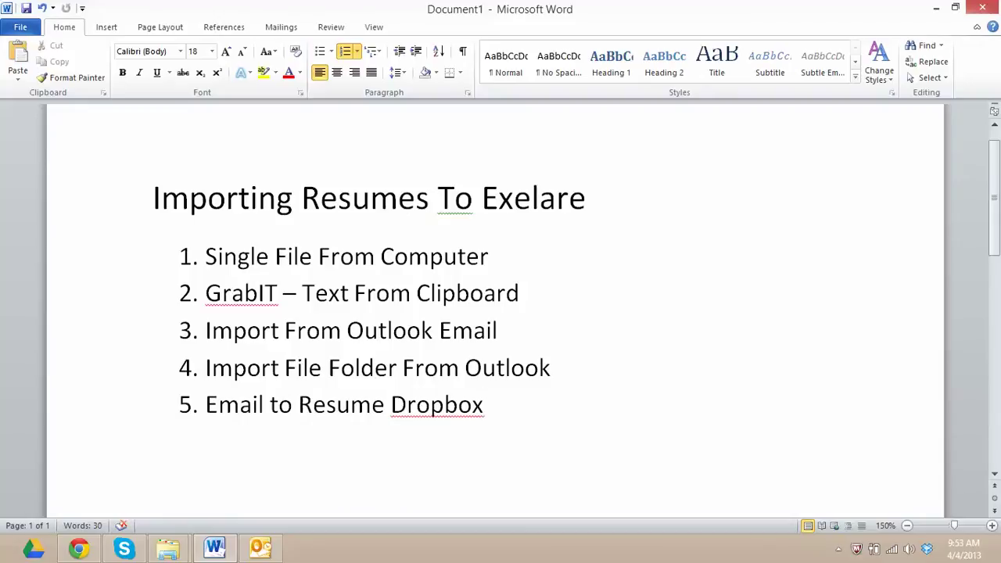
left_click(79, 548)
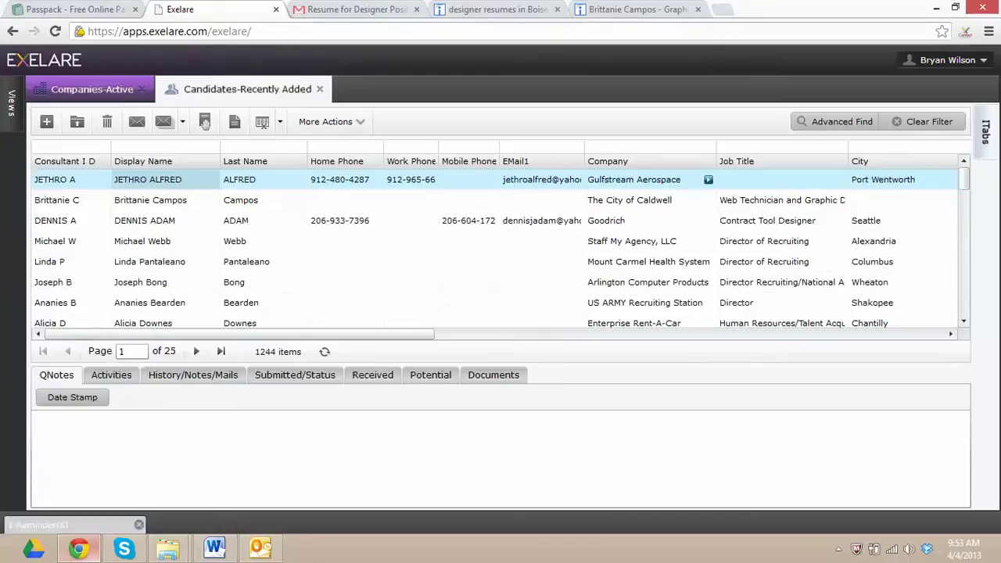
- Open Source Candidates, look through the LinkedIn, CareerBuilder and Monster search sources, and close the search window
left_click(325, 121)
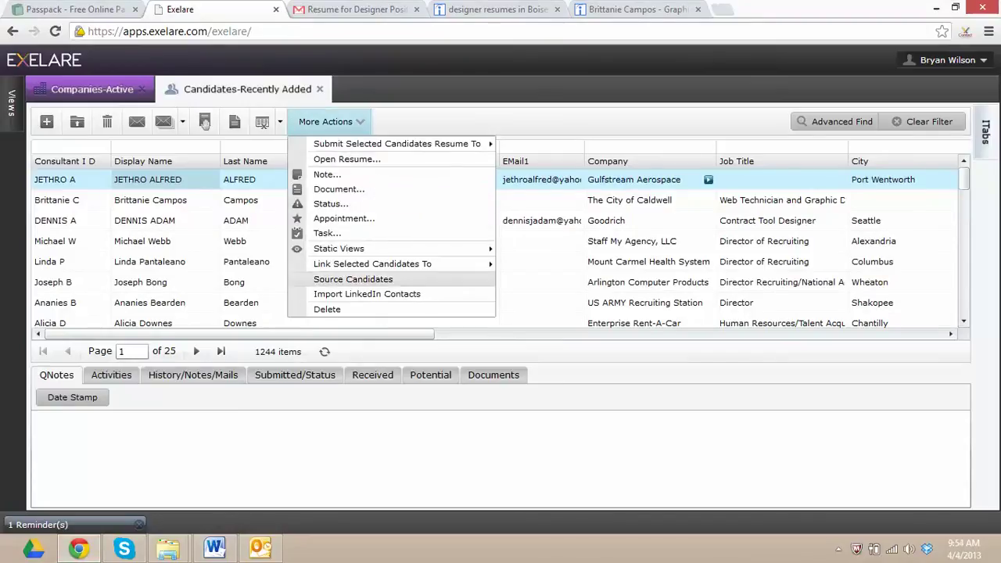
left_click(352, 279)
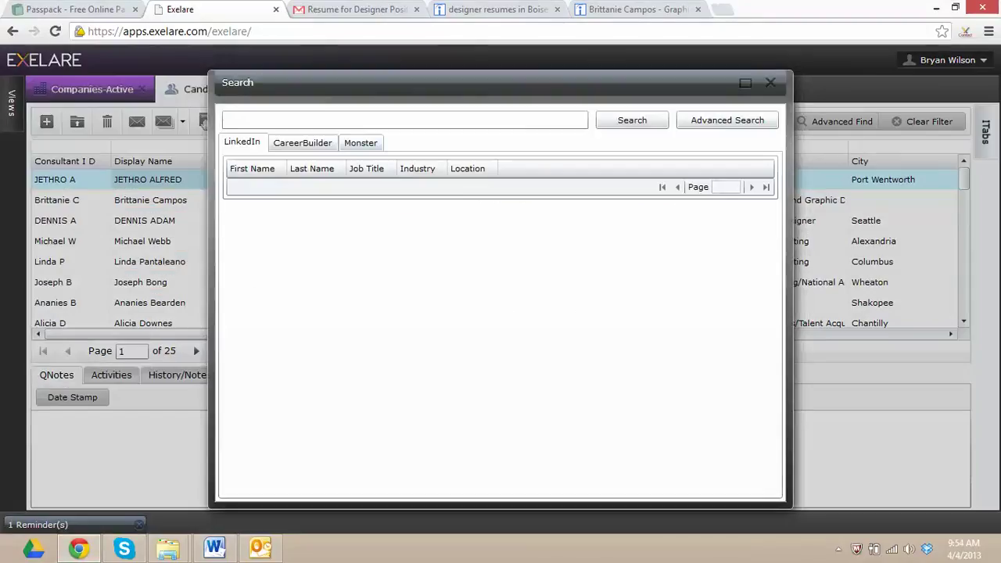
left_click(302, 143)
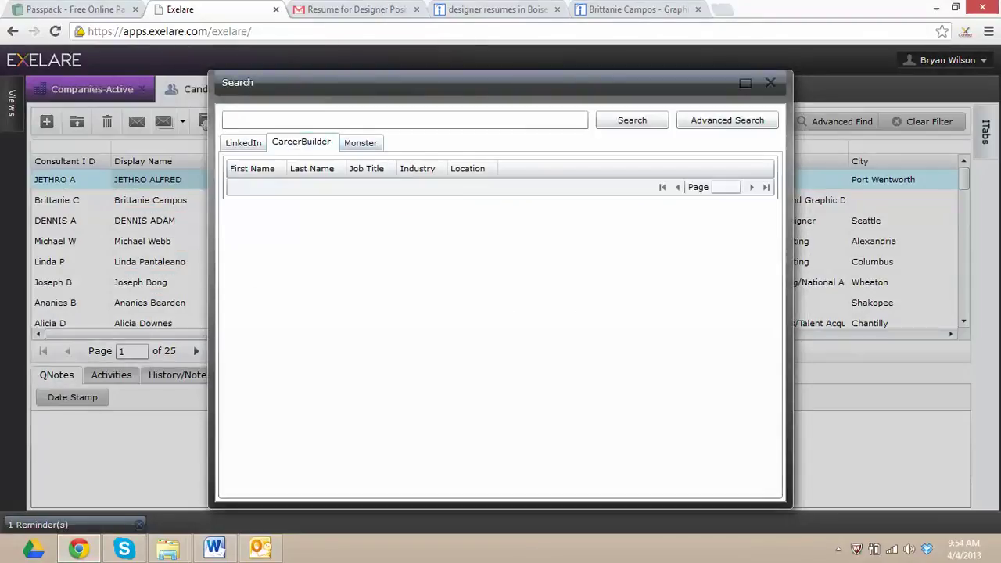
left_click(361, 143)
left_click(242, 142)
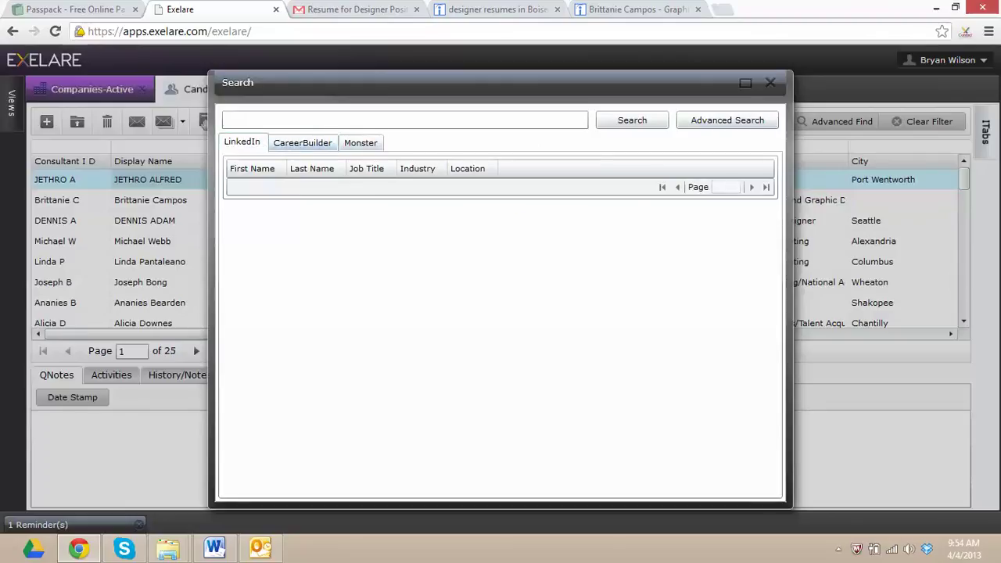
left_click(770, 82)
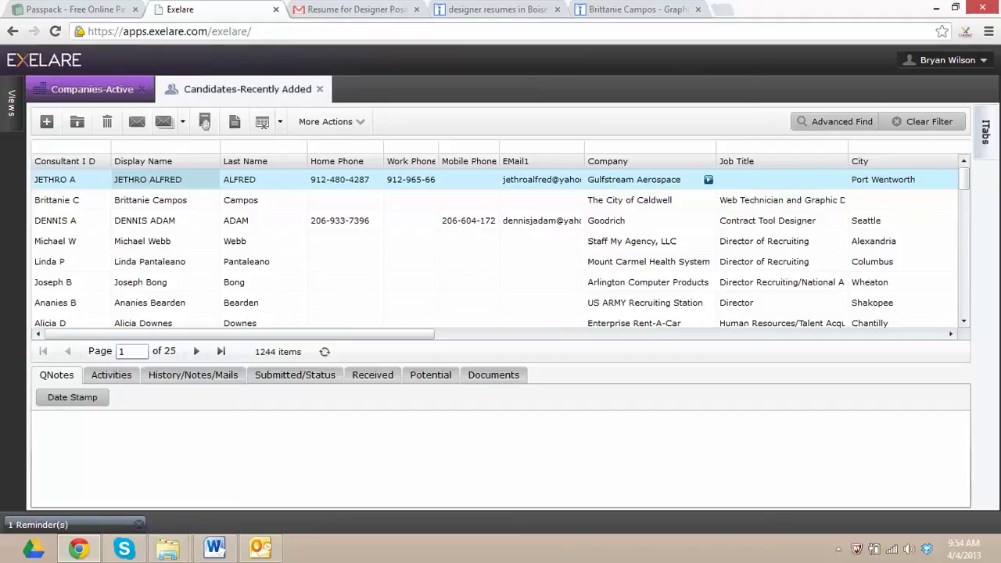
left_click(838, 548)
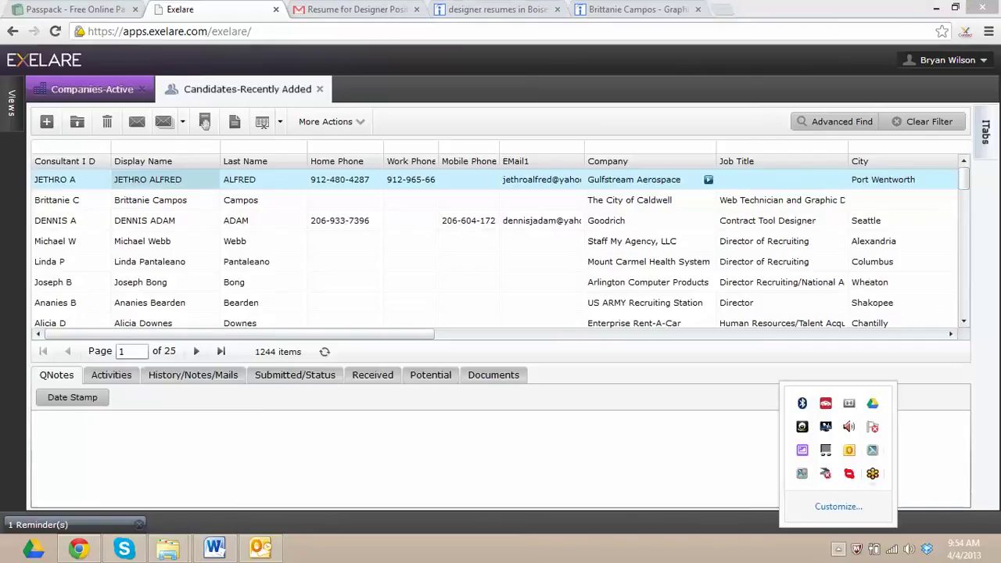